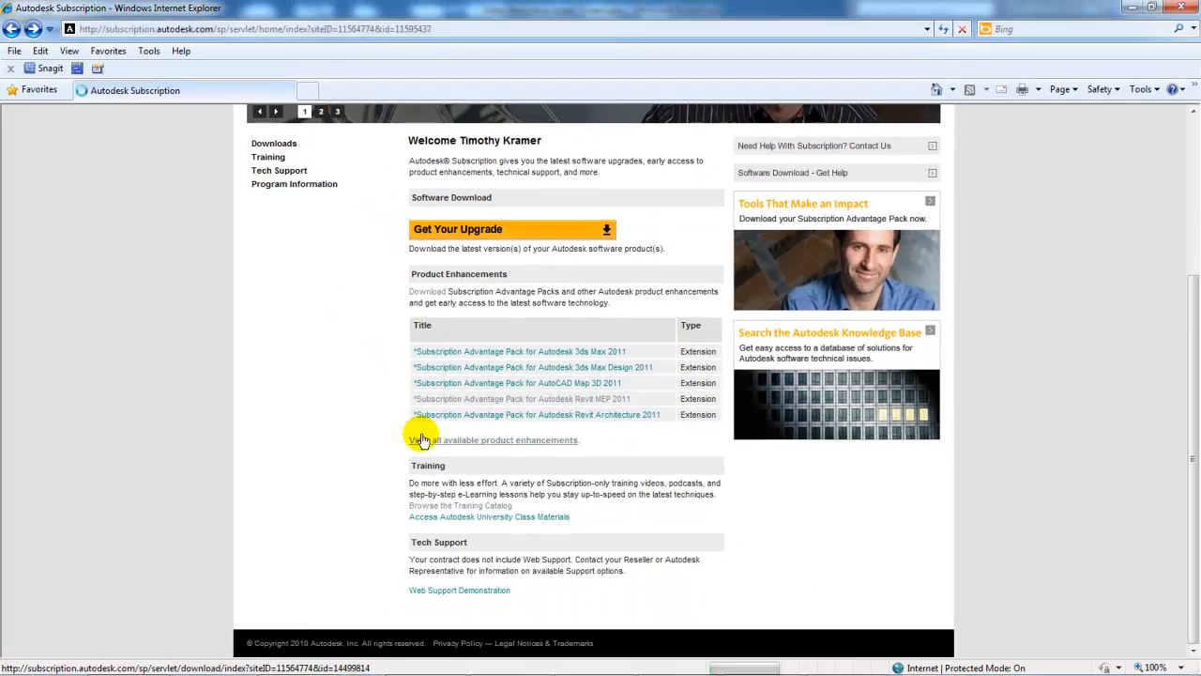
From the full product enhancements list, open the AutoCAD MEP 2011 Subscription Advantage Pack and follow its link to the AutoCAD 2011 Products pack.
click(459, 445)
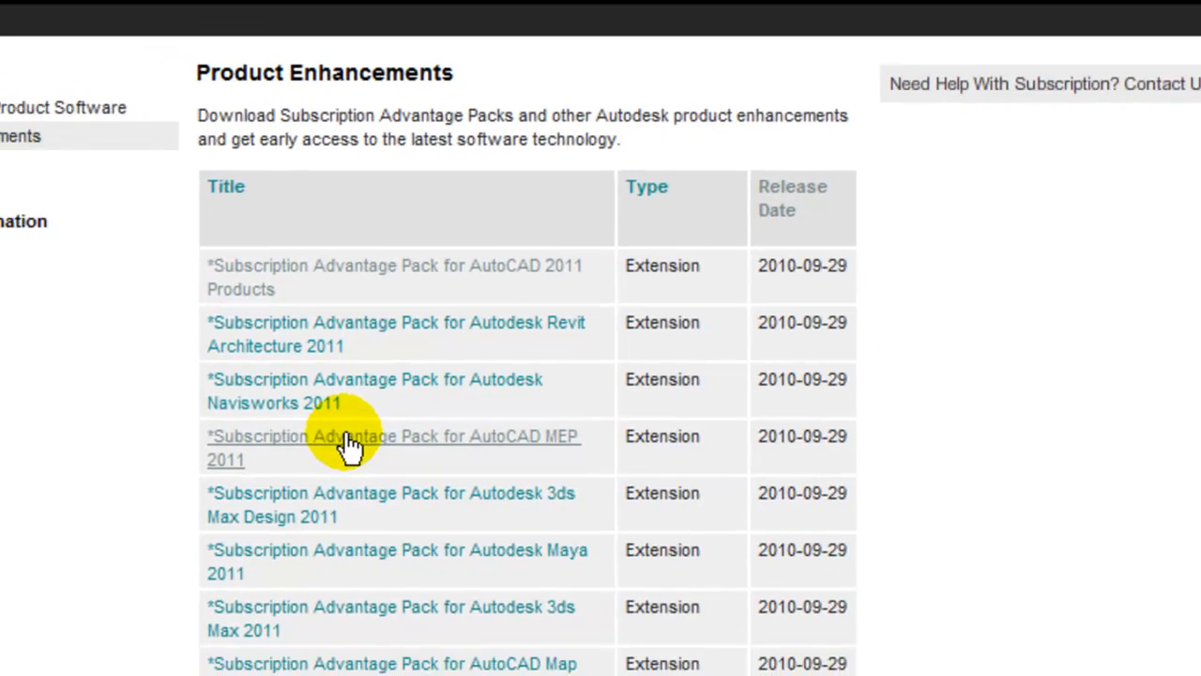
click(317, 460)
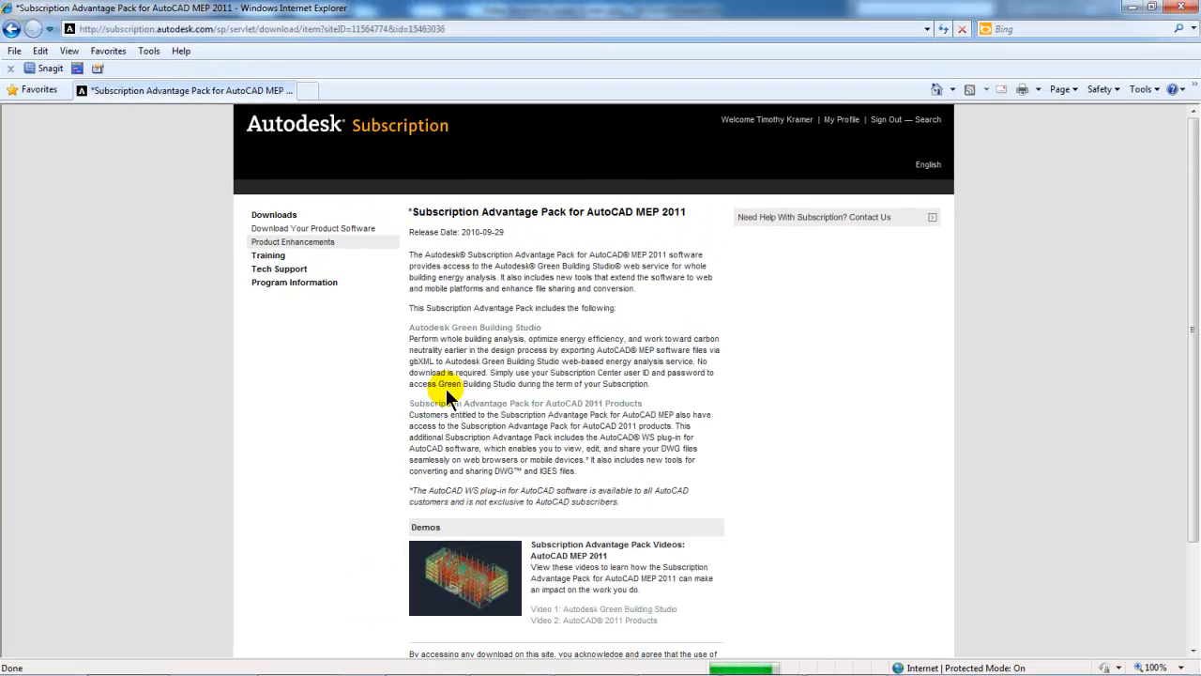
scroll(326, 455, down, 2)
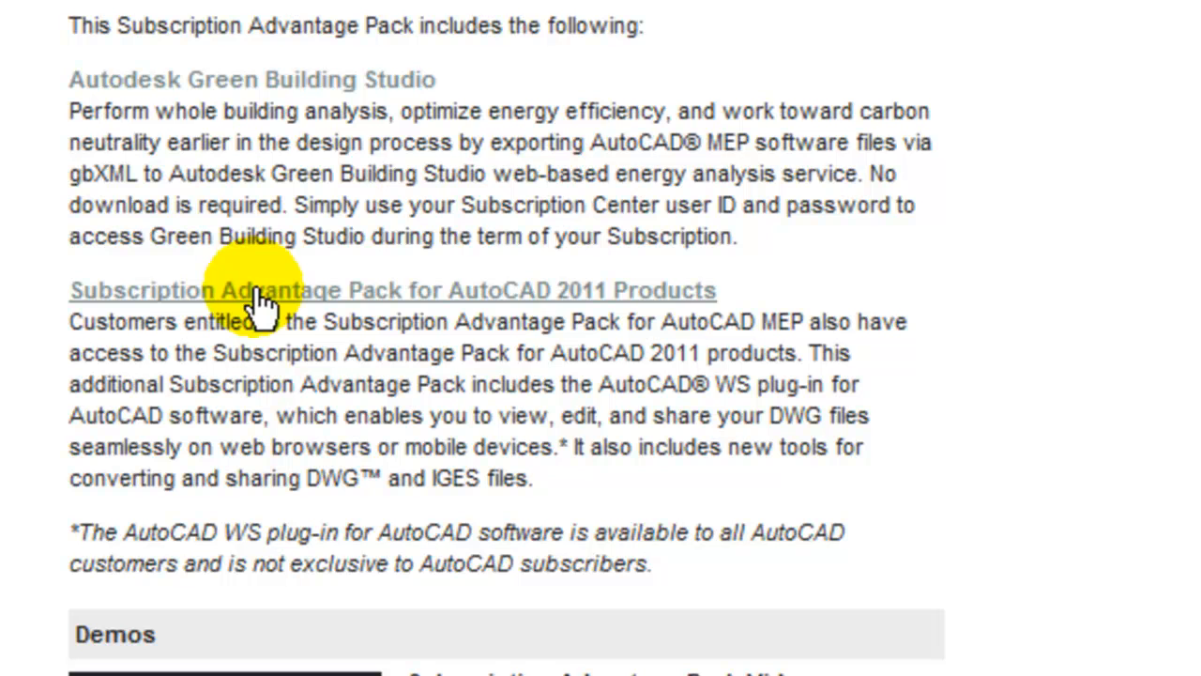
drag(71, 321, 548, 442)
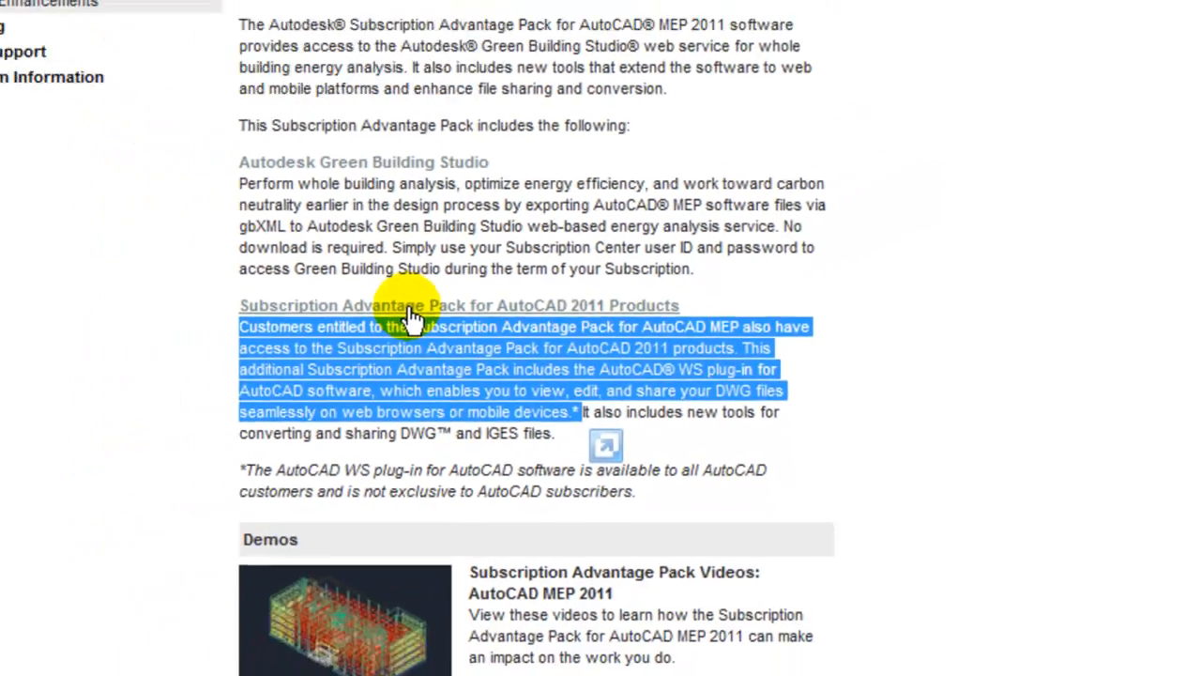
click(317, 293)
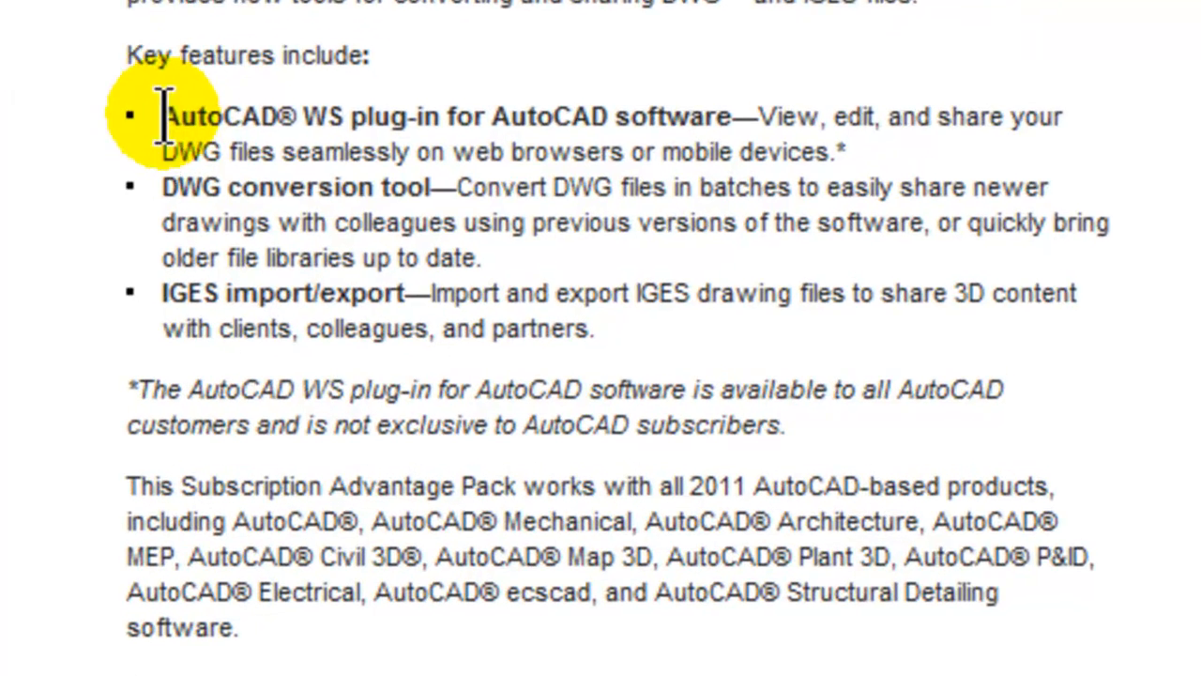
Review the AutoCAD 2011 Products pack's key features, especially the DWG conversion tool, and its readme and download sections.
drag(162, 115, 557, 330)
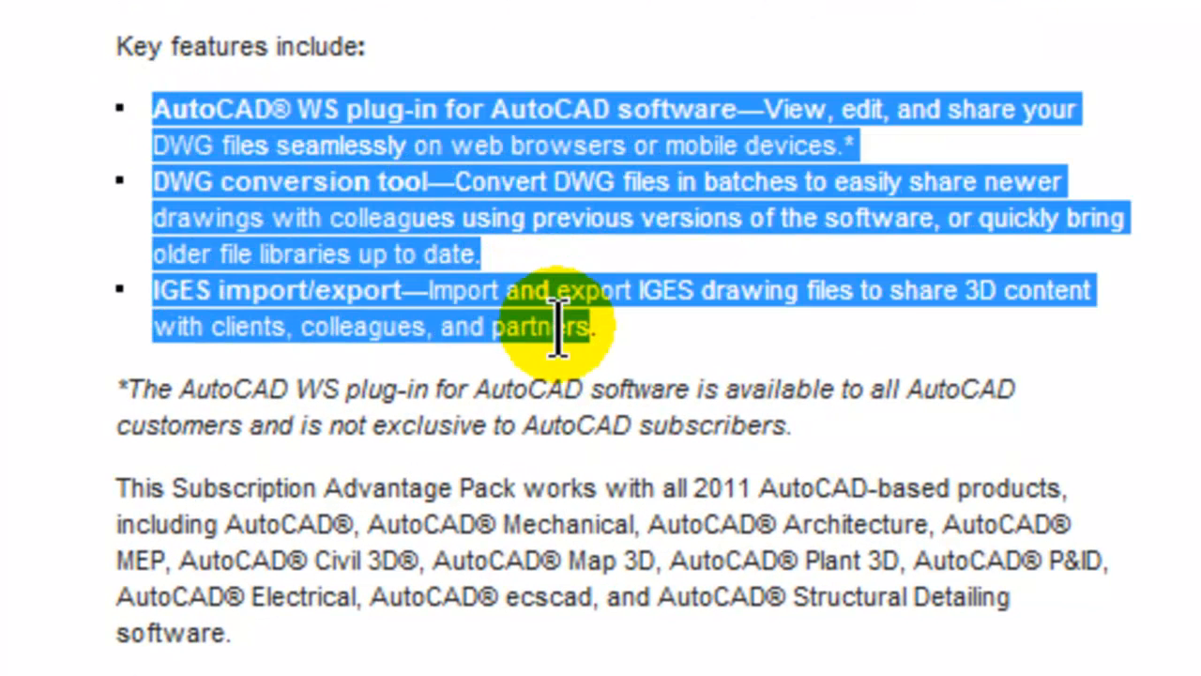
click(161, 187)
drag(155, 176, 661, 323)
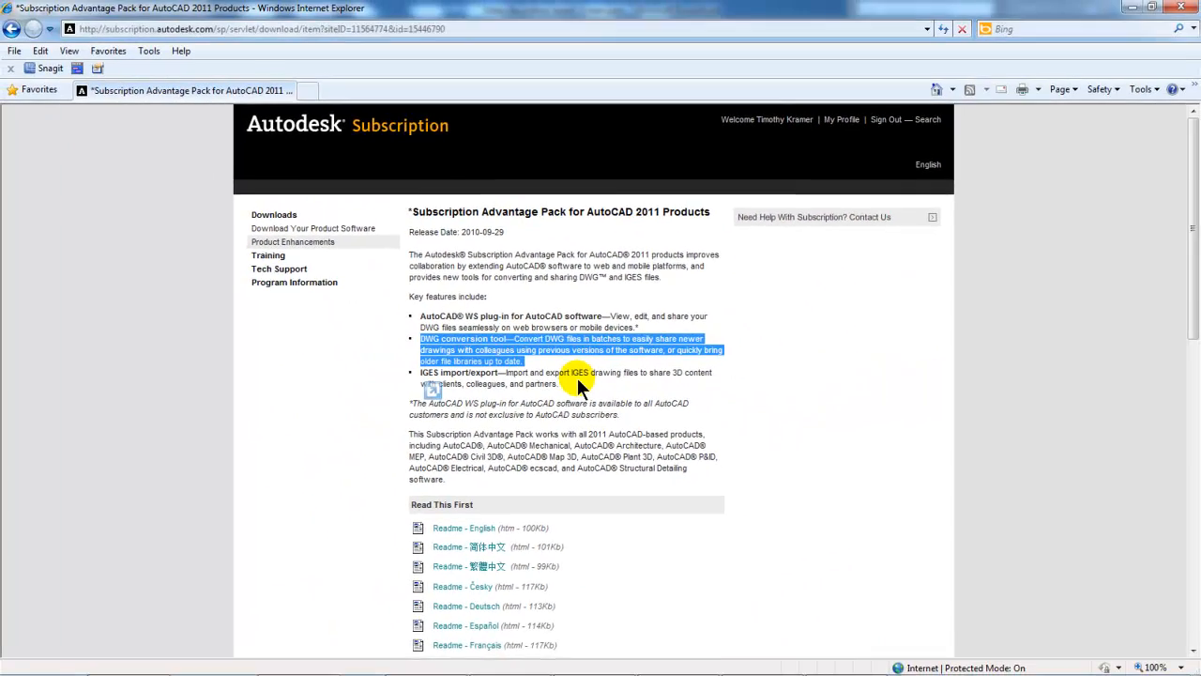
scroll(576, 380, down, 3)
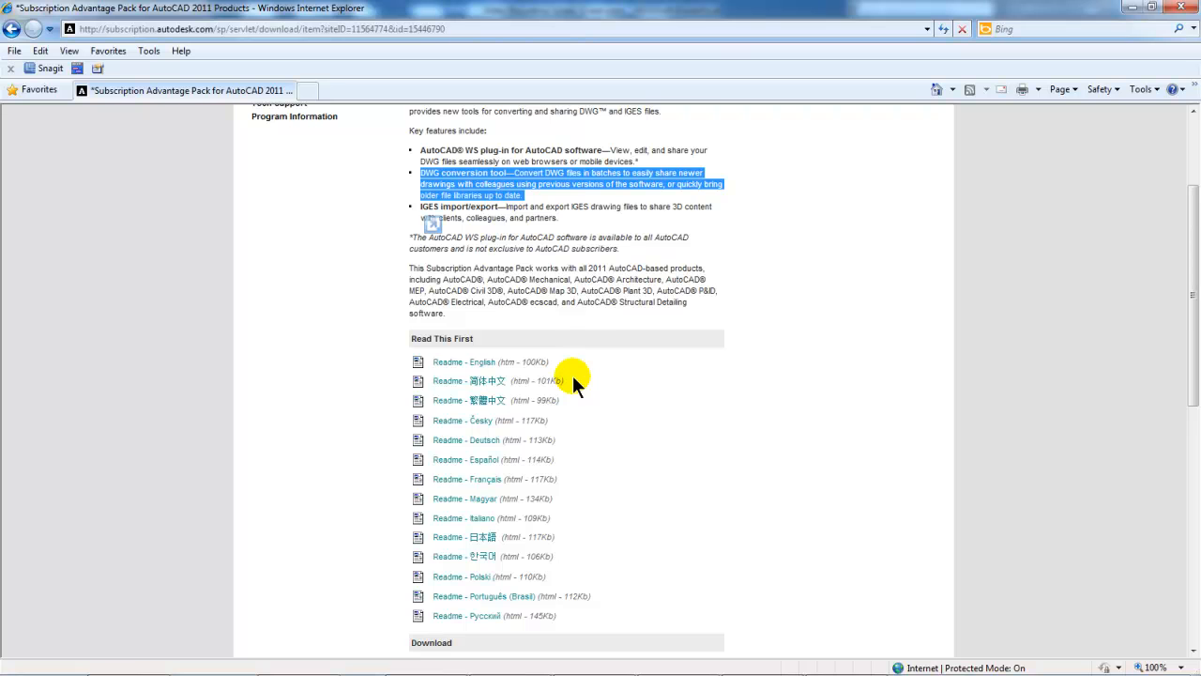
scroll(572, 379, down, 2)
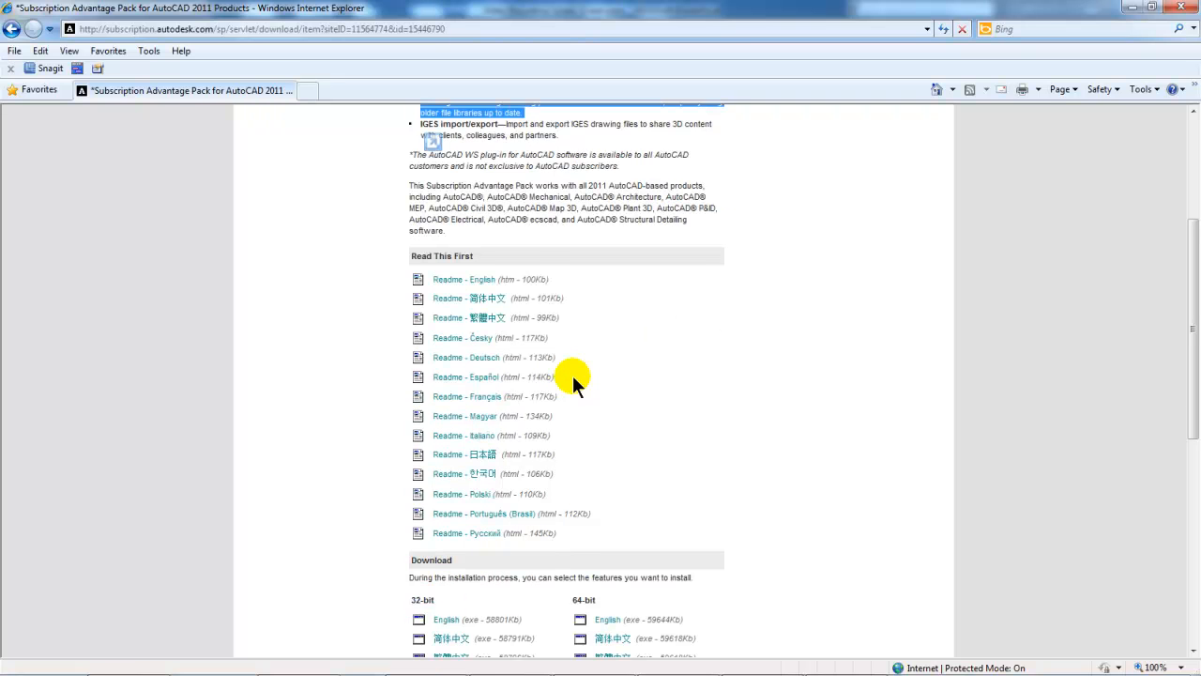
scroll(572, 375, down, 4)
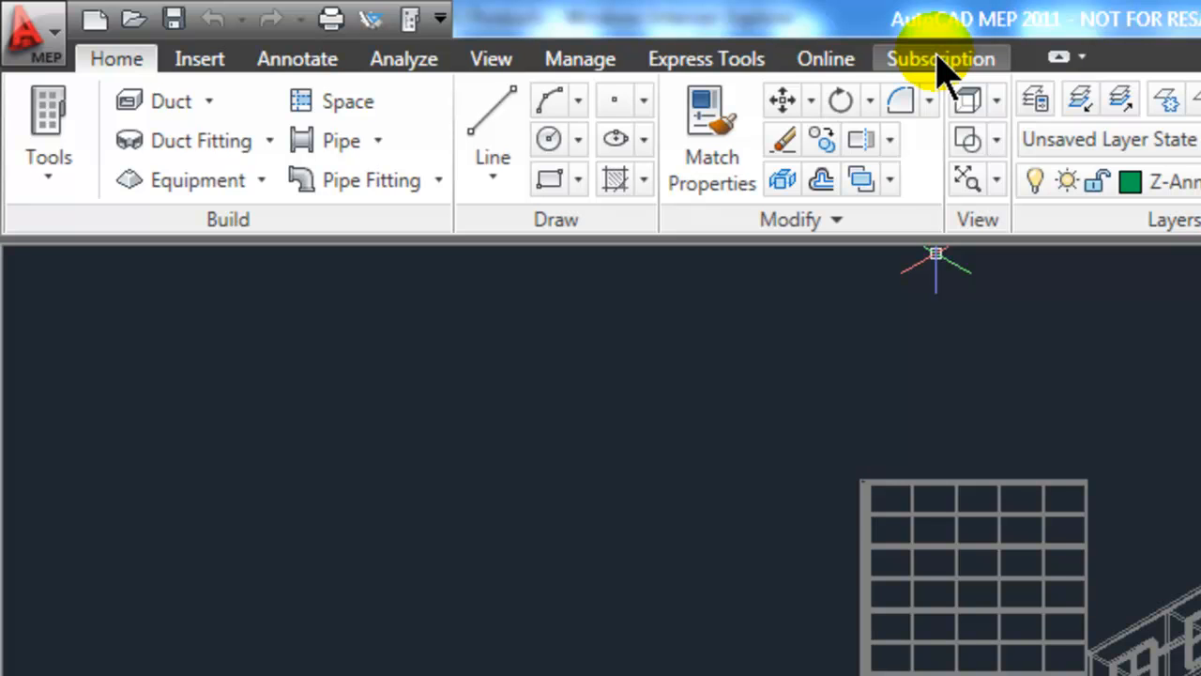
In AutoCAD MEP, start DWG Convert and add G mechanical.dwg from the Mechanical folder to the drawings to convert.
click(938, 58)
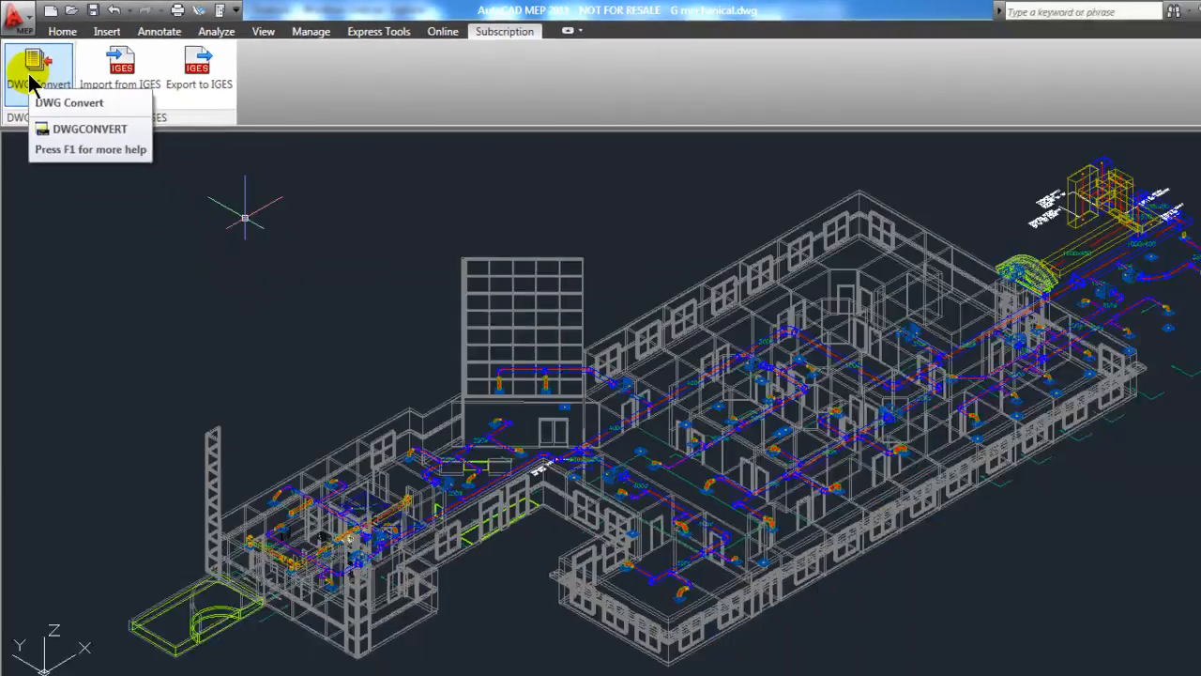
click(59, 141)
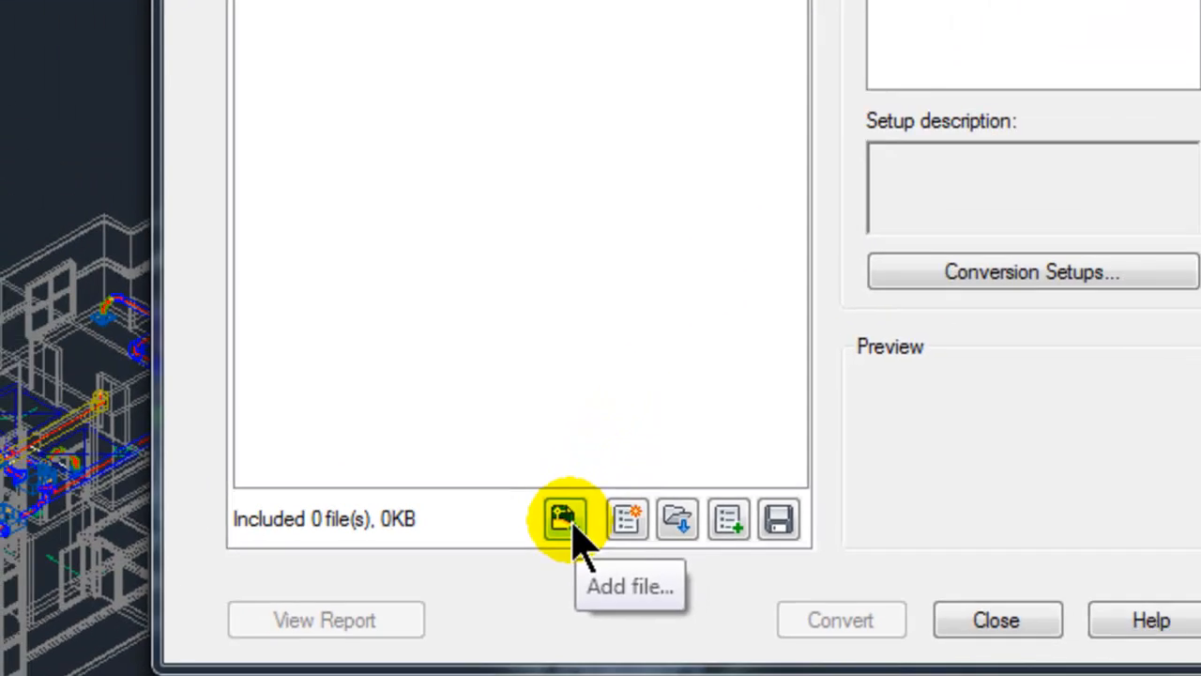
click(620, 459)
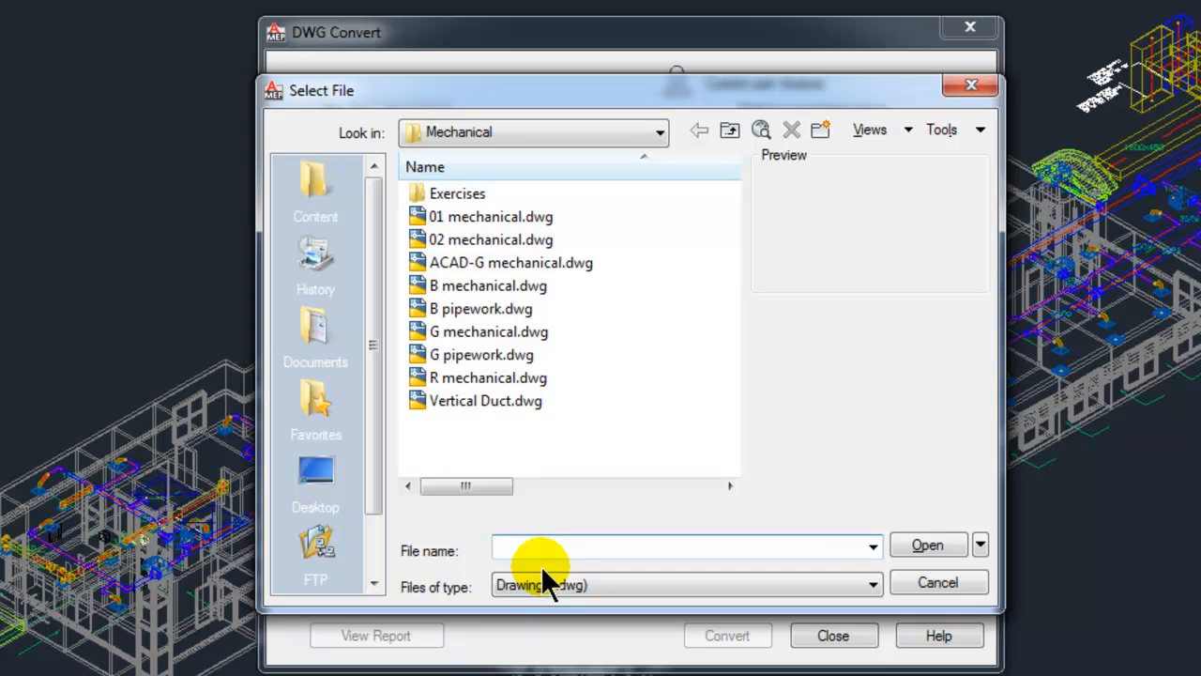
click(472, 330)
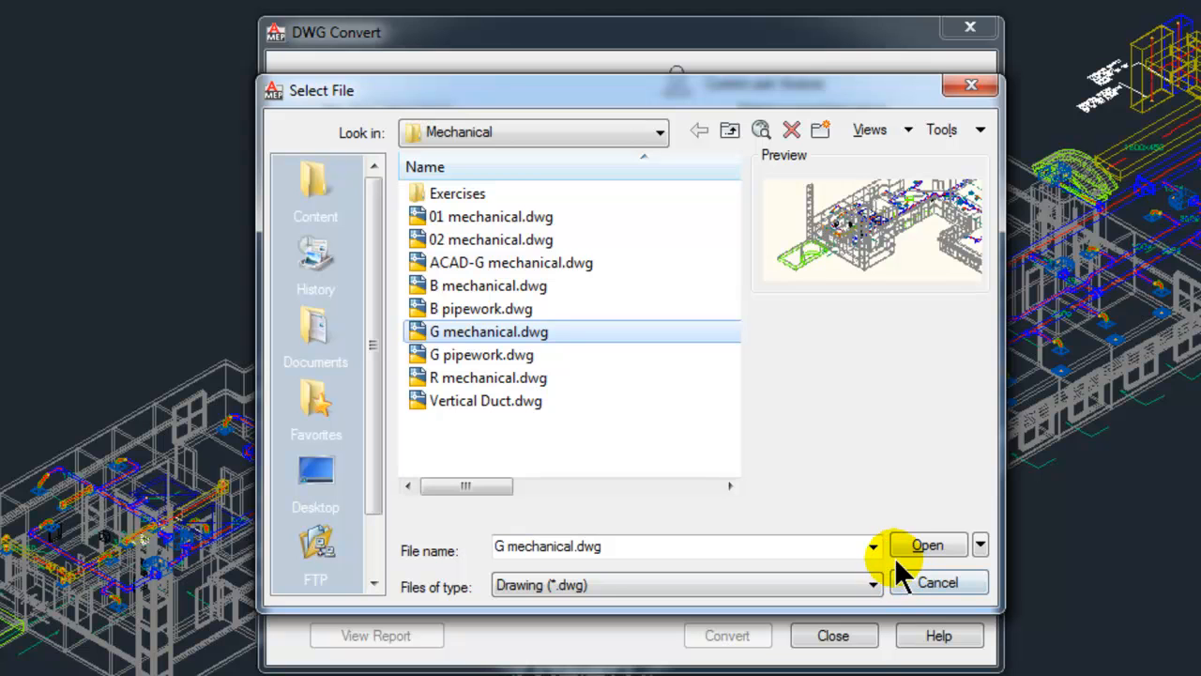
click(918, 544)
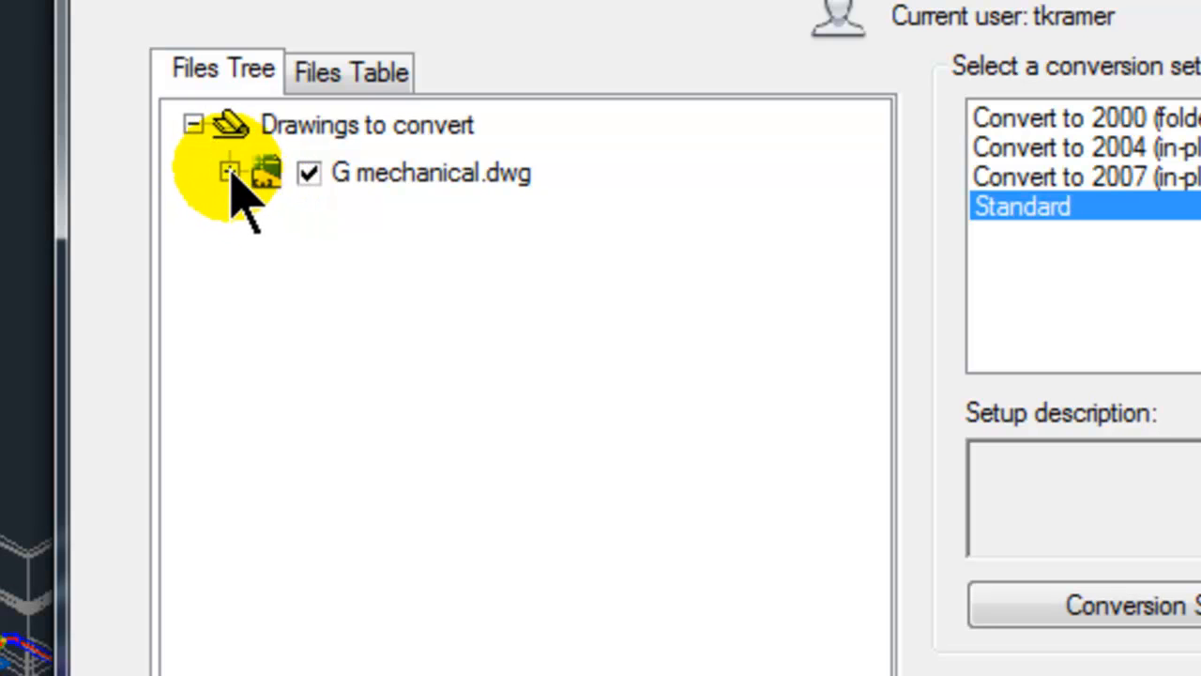
Expand G mechanical.dwg and the nested external references of G Interior.dwg and G Shell.dwg to examine the included files.
click(229, 172)
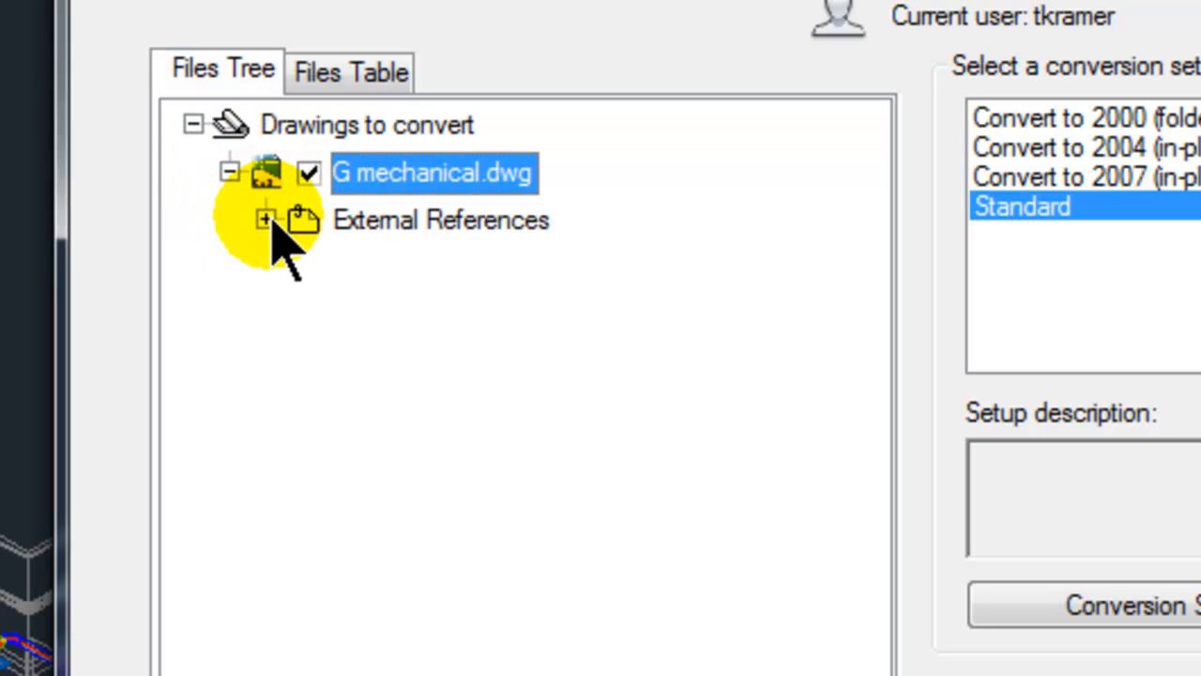
click(266, 220)
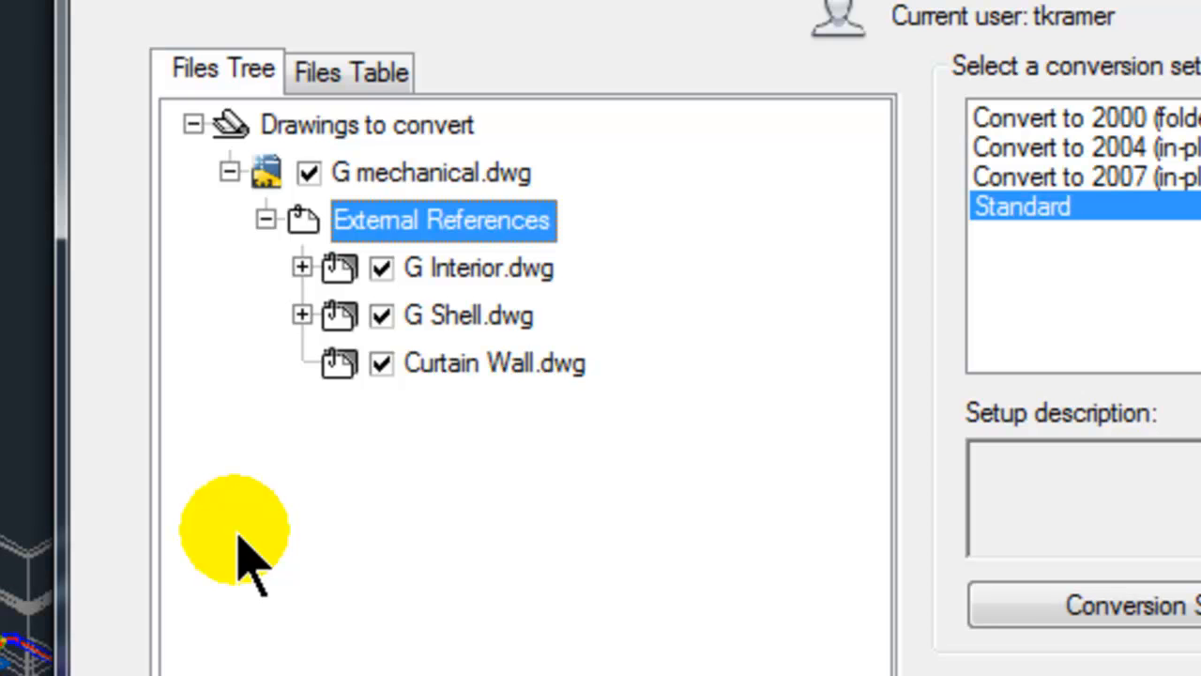
click(302, 268)
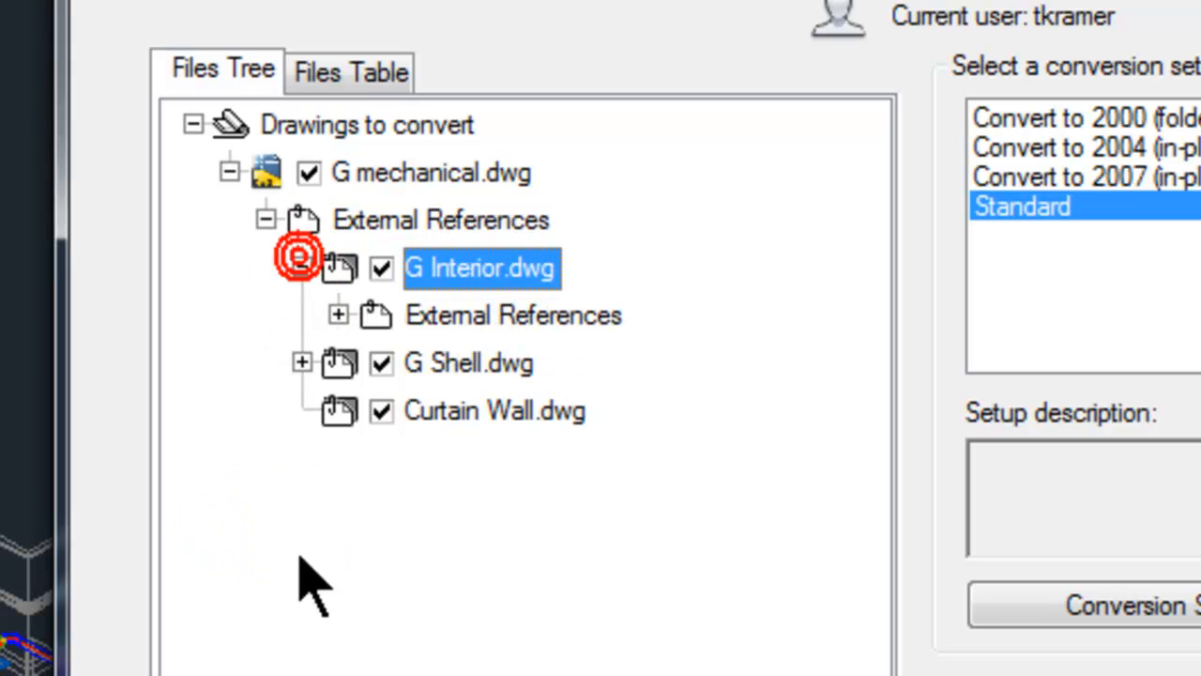
click(337, 314)
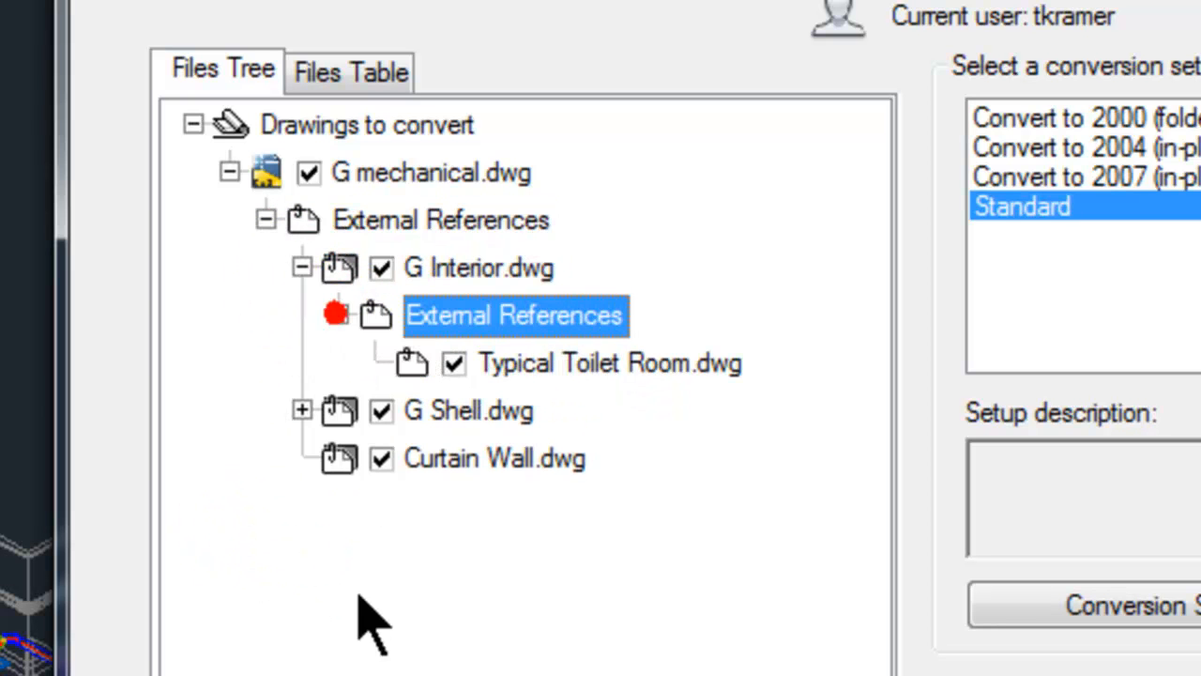
click(301, 407)
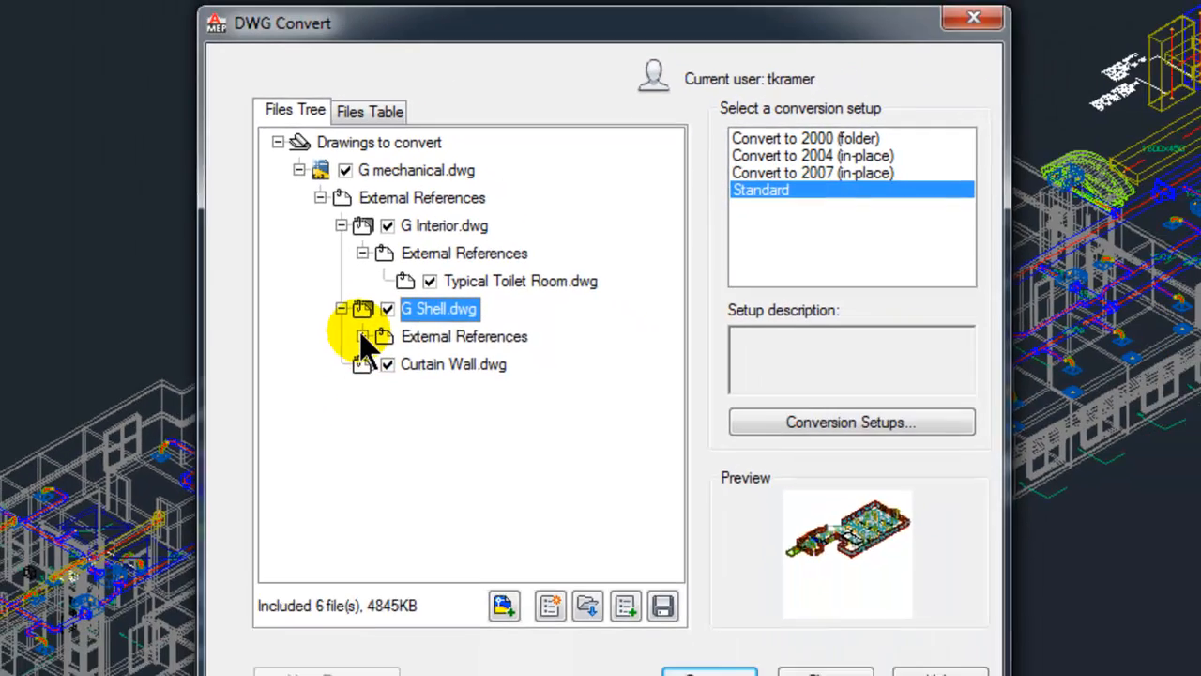
click(341, 439)
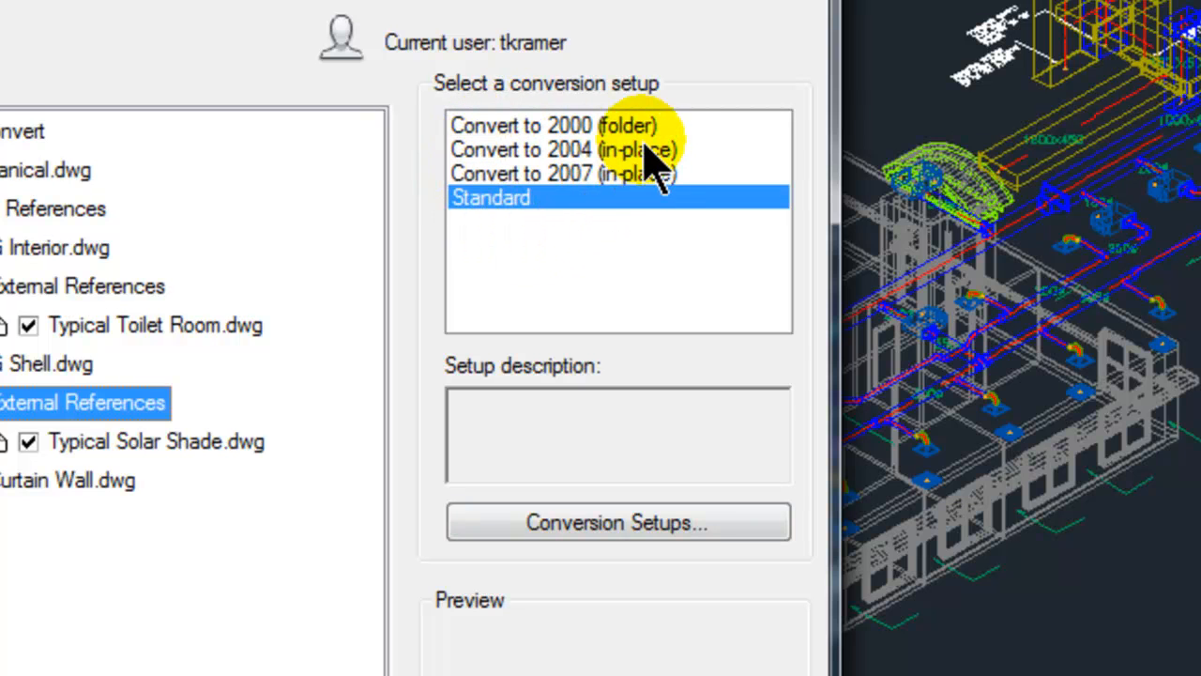
Compare the details of the 2000 (folder), 2004 (in-place) and 2007 (in-place) conversion setups, ending with Standard selected.
mouse_move(659, 178)
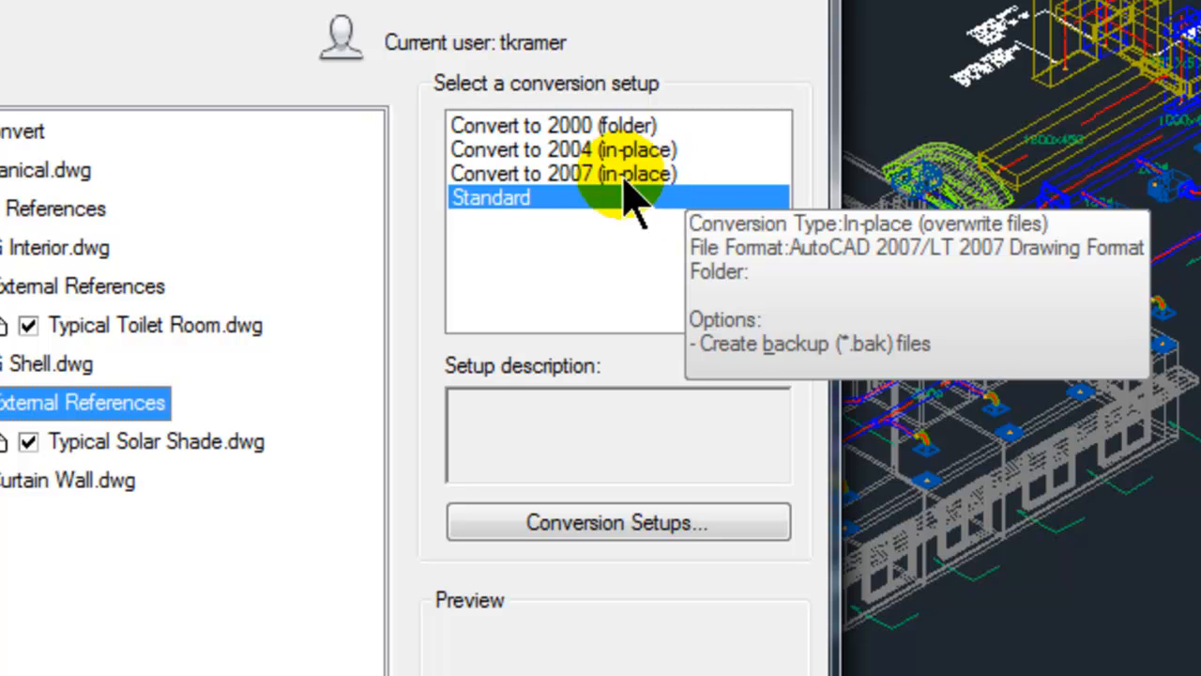
click(552, 125)
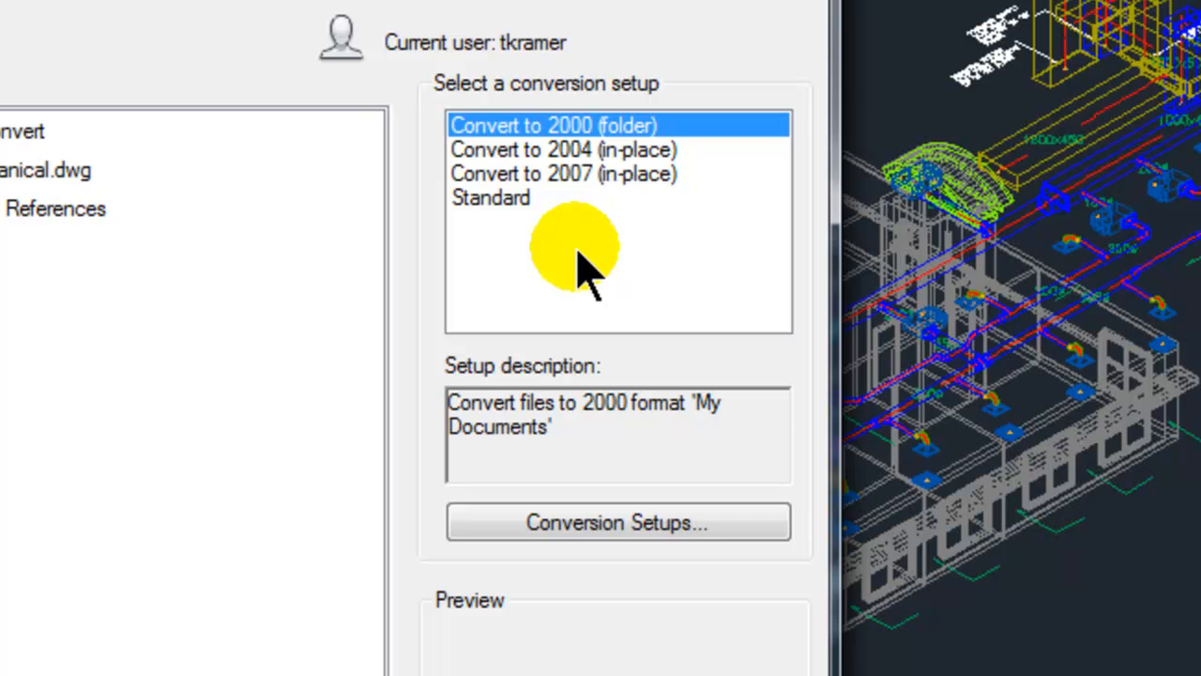
click(535, 150)
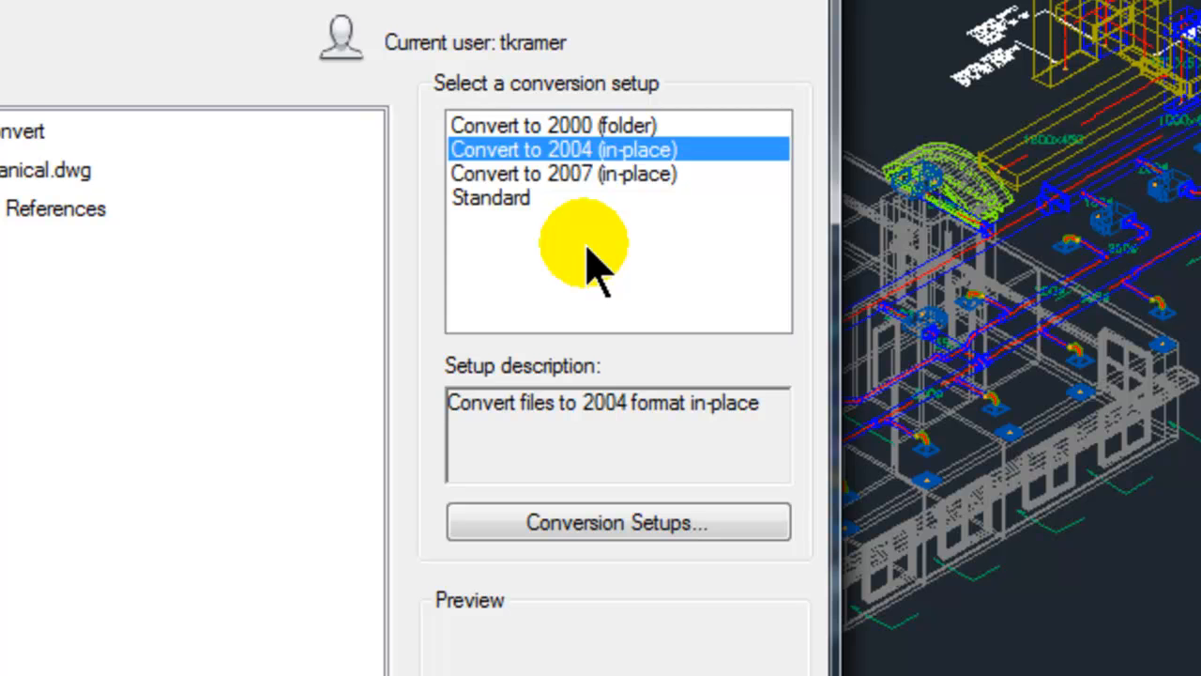
mouse_move(584, 192)
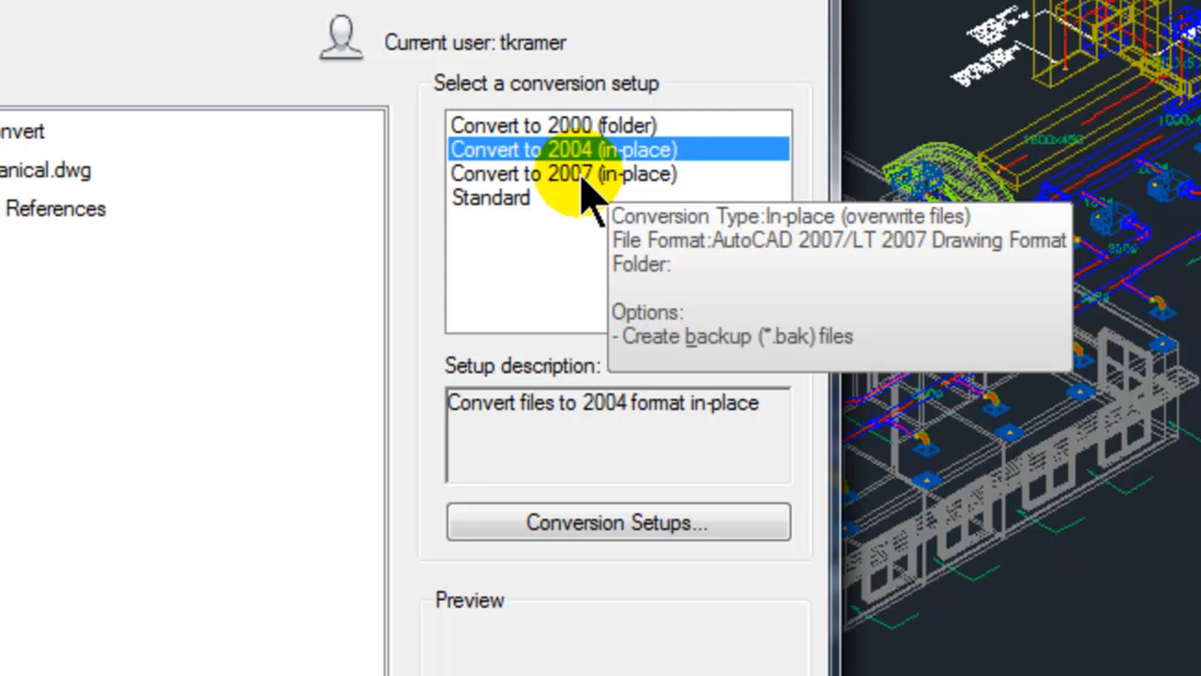
click(583, 180)
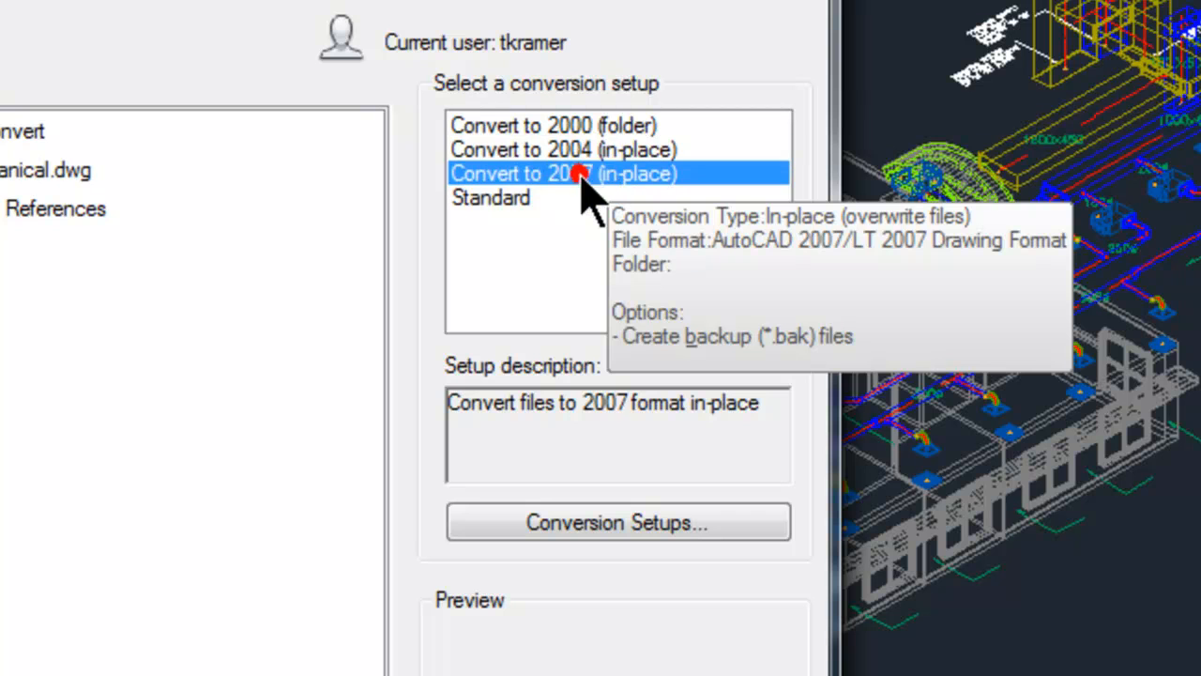
click(505, 201)
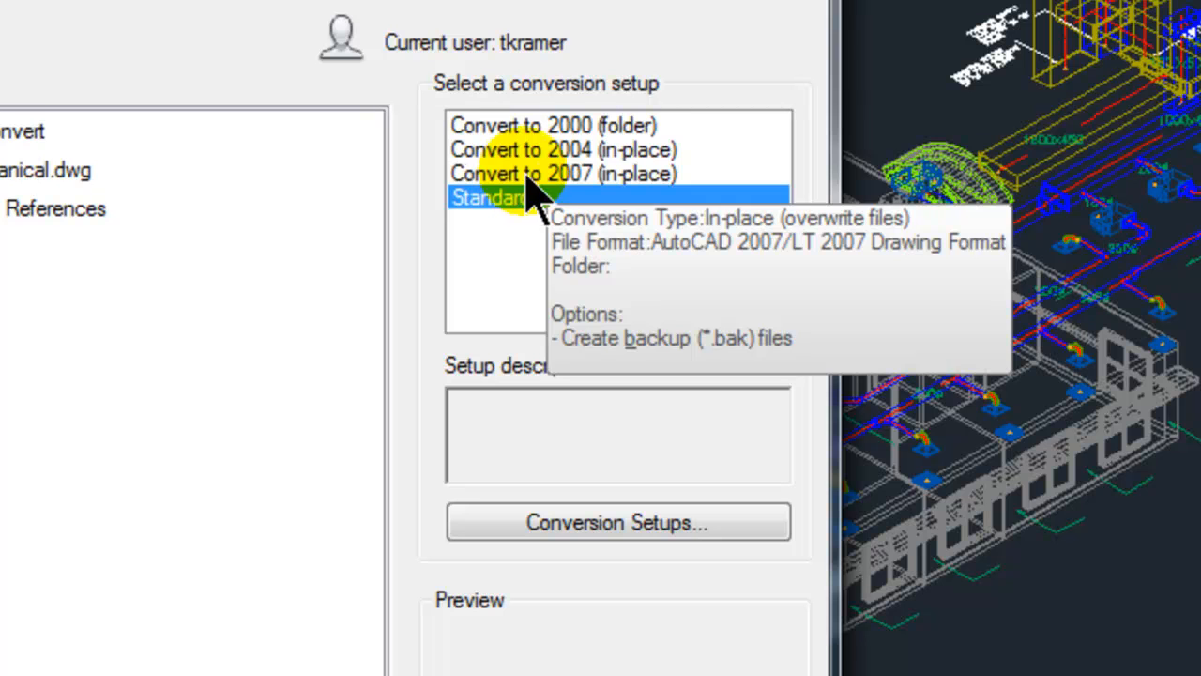
mouse_move(549, 161)
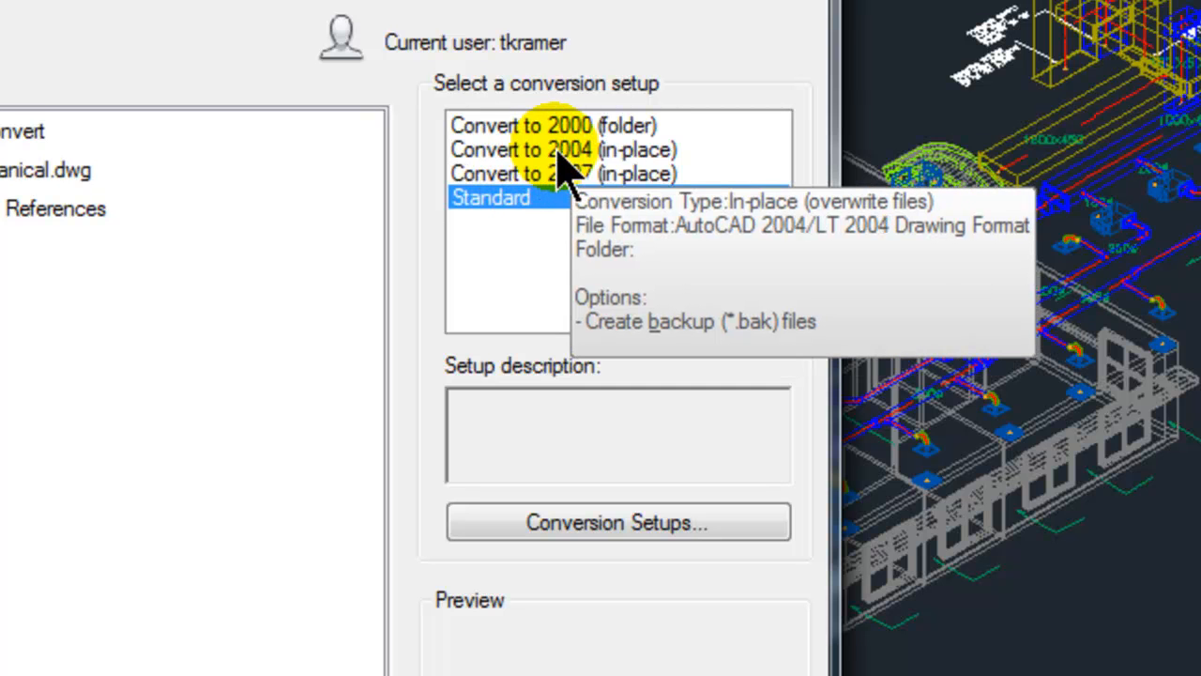
mouse_move(564, 141)
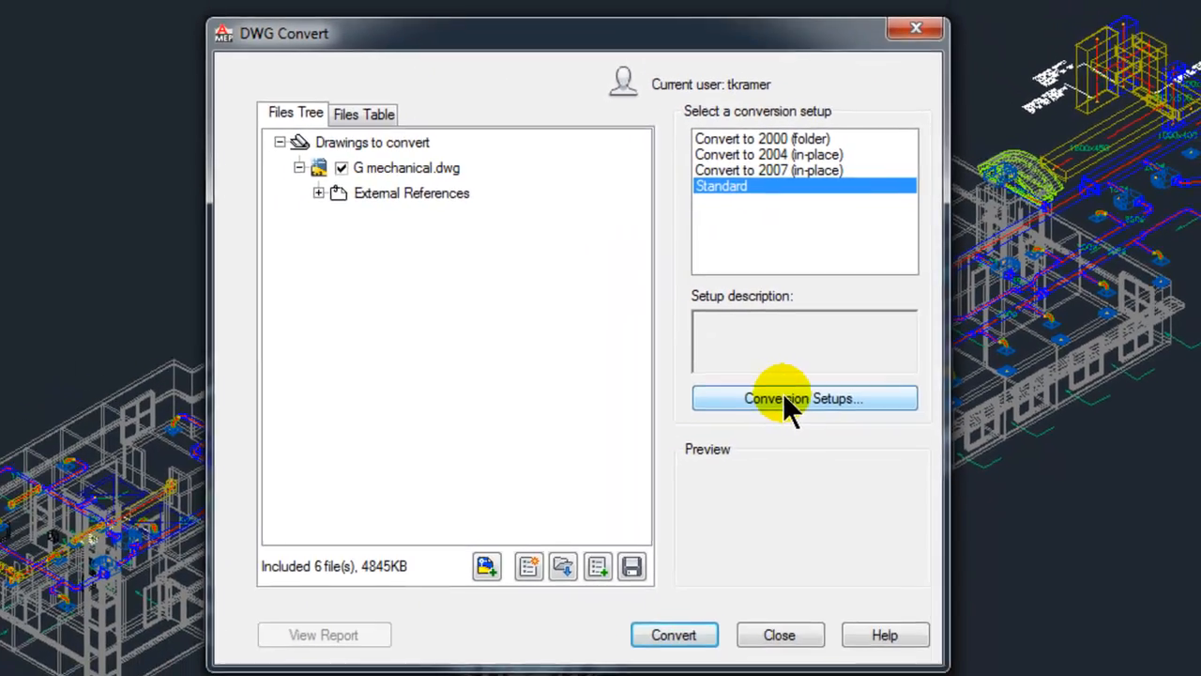
Open the Standard conversion setup for modification and choose the Zip (*.zip) package type with the AutoCAD 2010/LT 2010 Drawing Format.
click(599, 521)
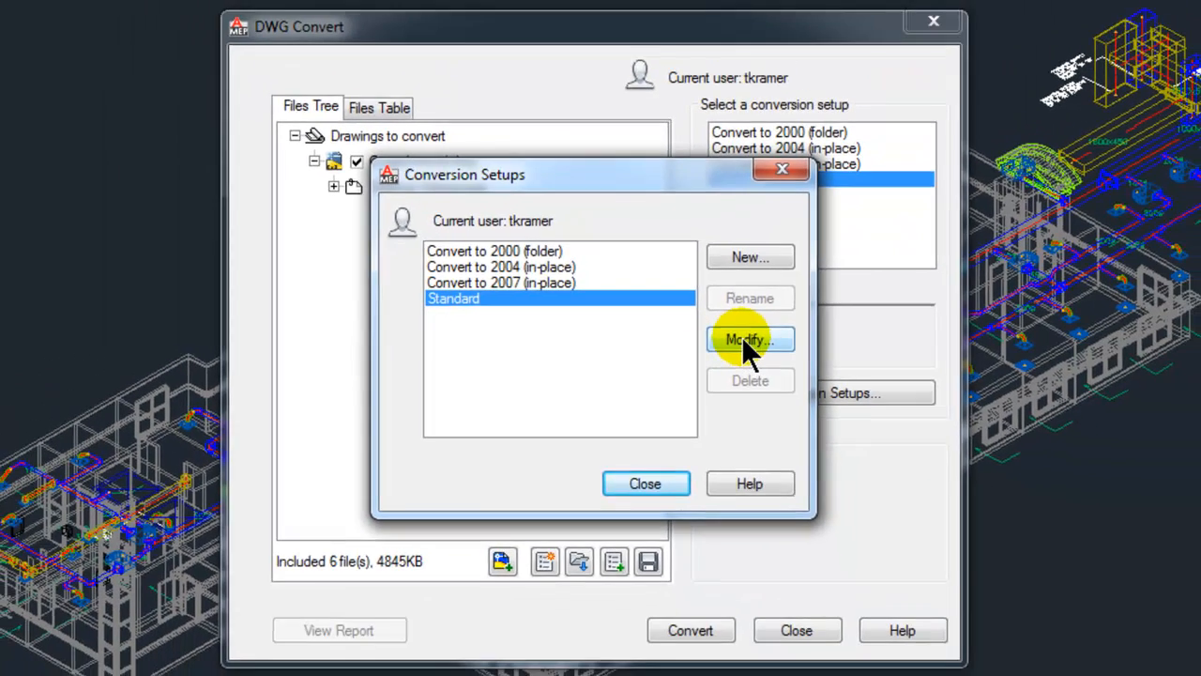
click(746, 340)
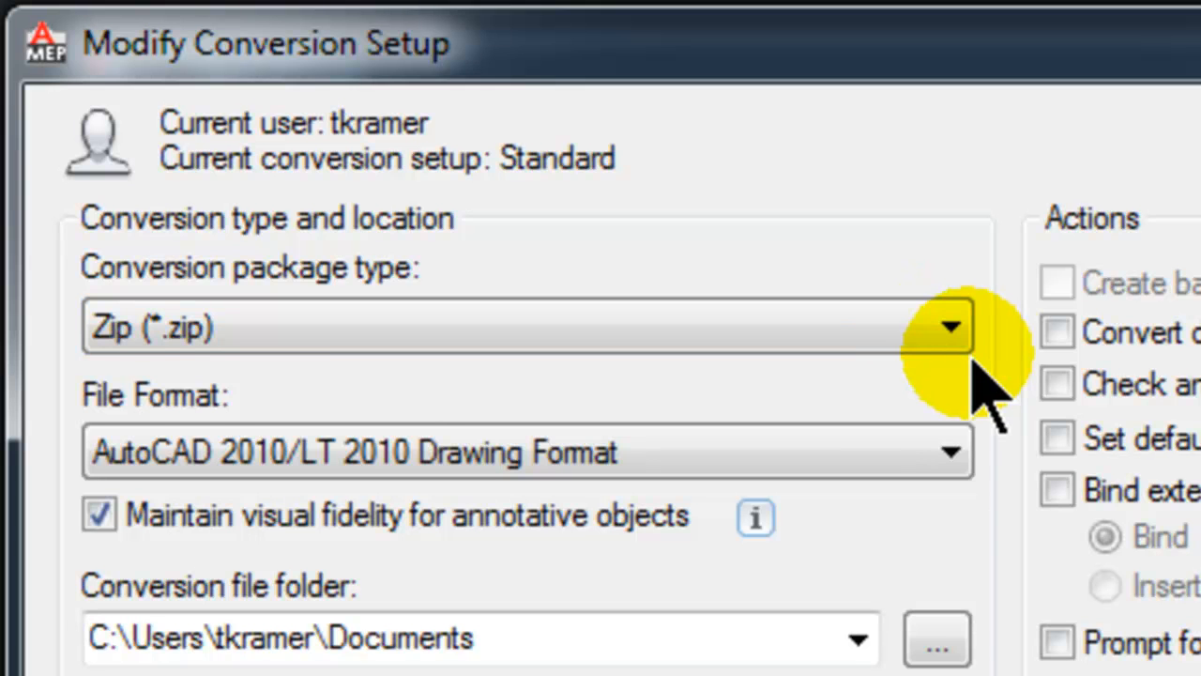
click(939, 345)
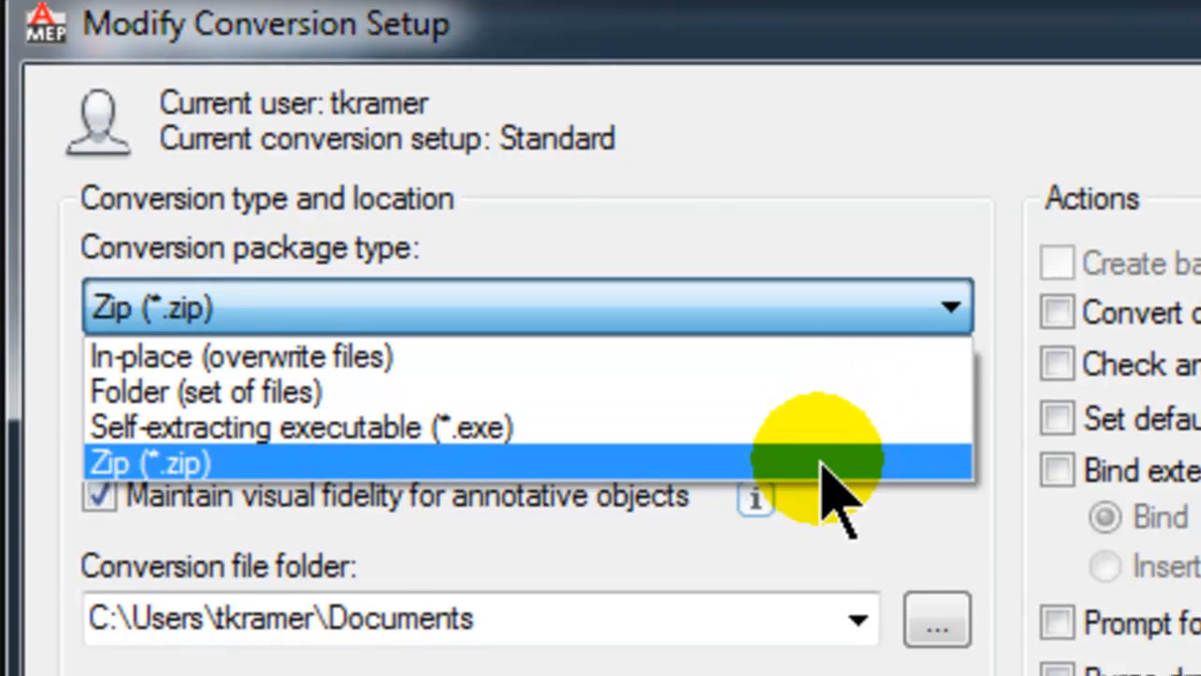
click(821, 481)
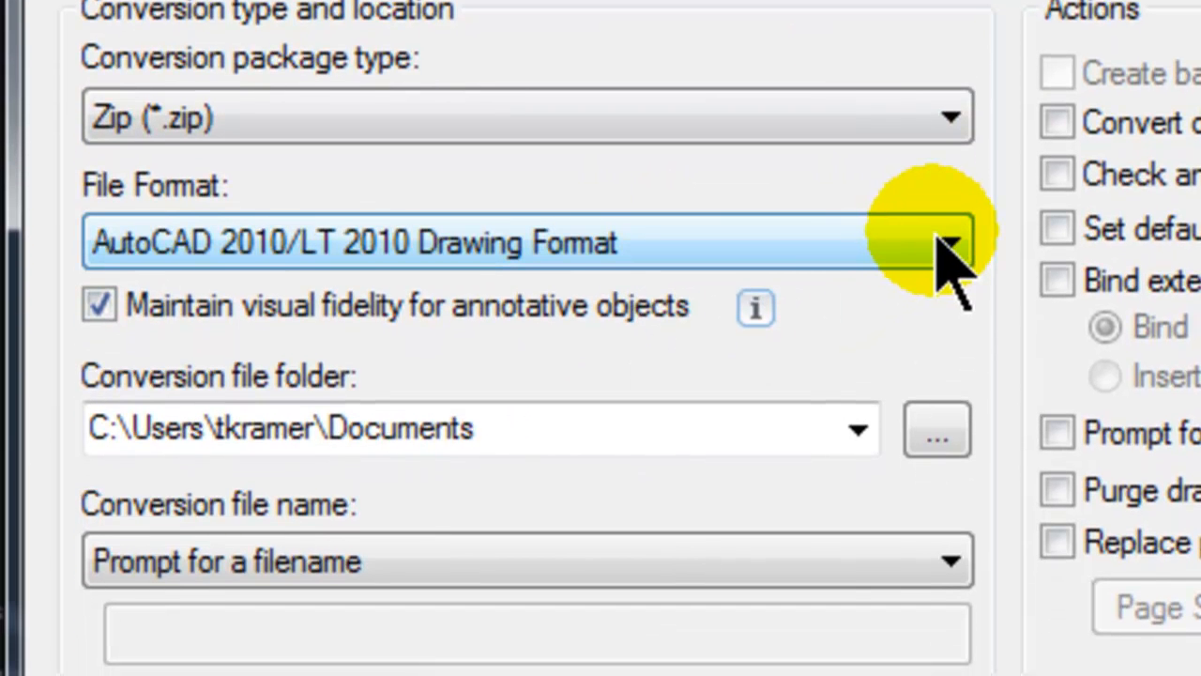
click(935, 237)
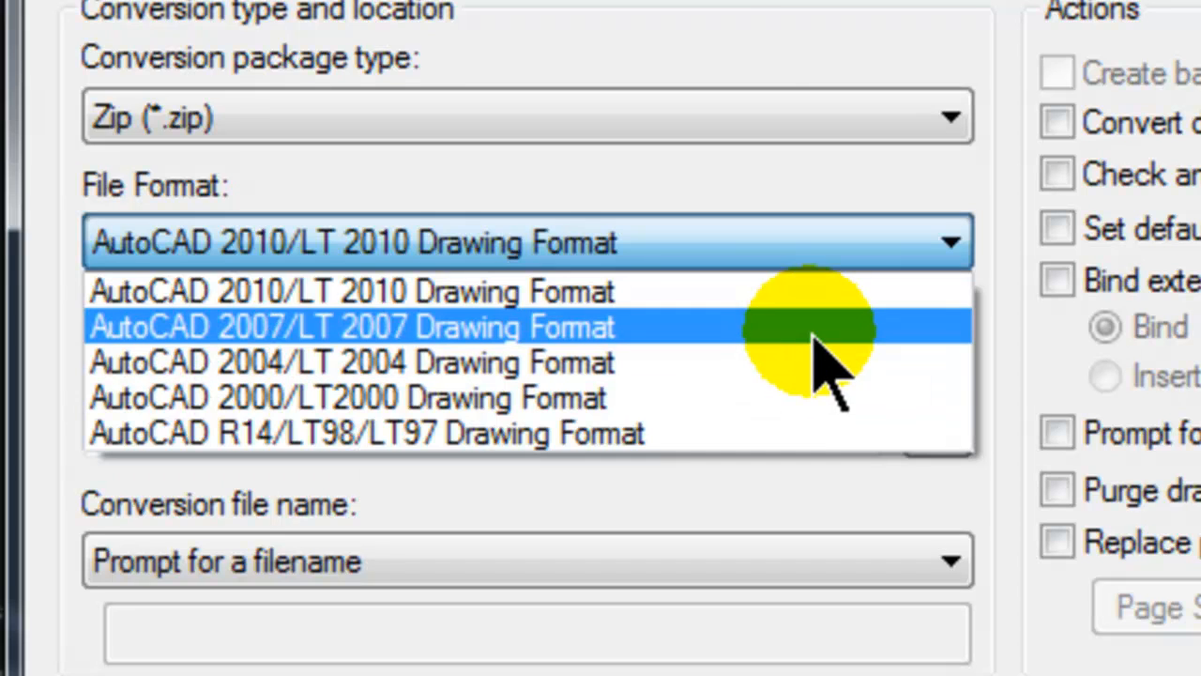
click(835, 242)
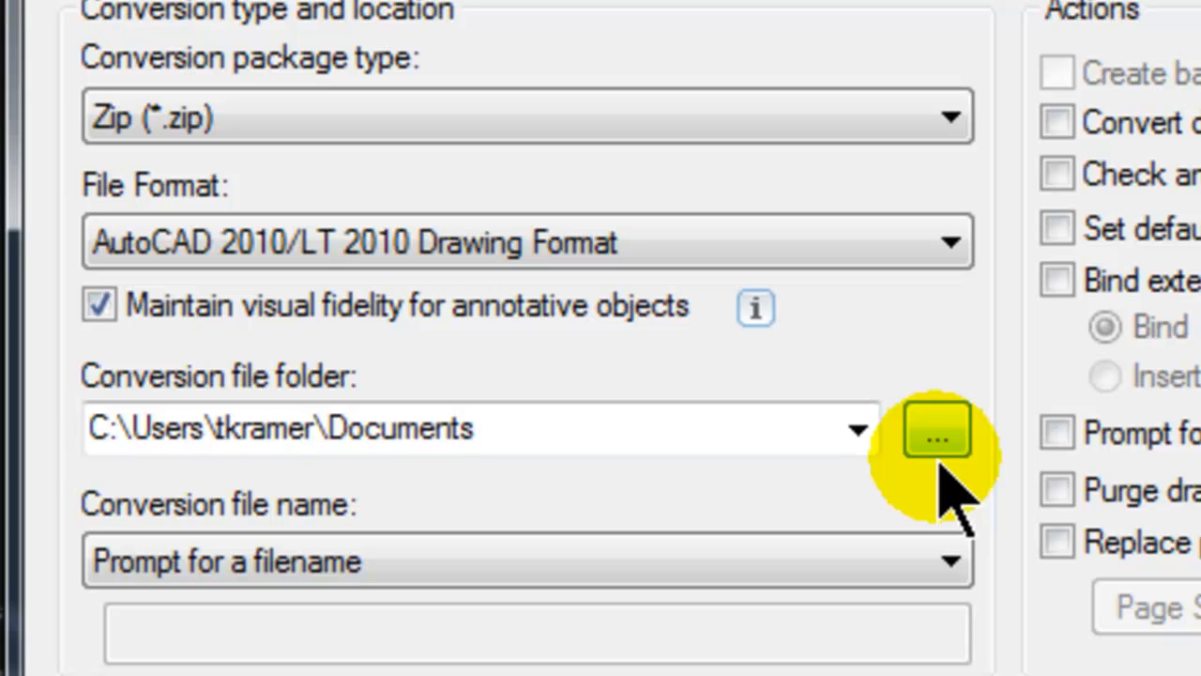
Browse the locations available for the conversion file folder, leaving the Documents folder in place.
click(858, 429)
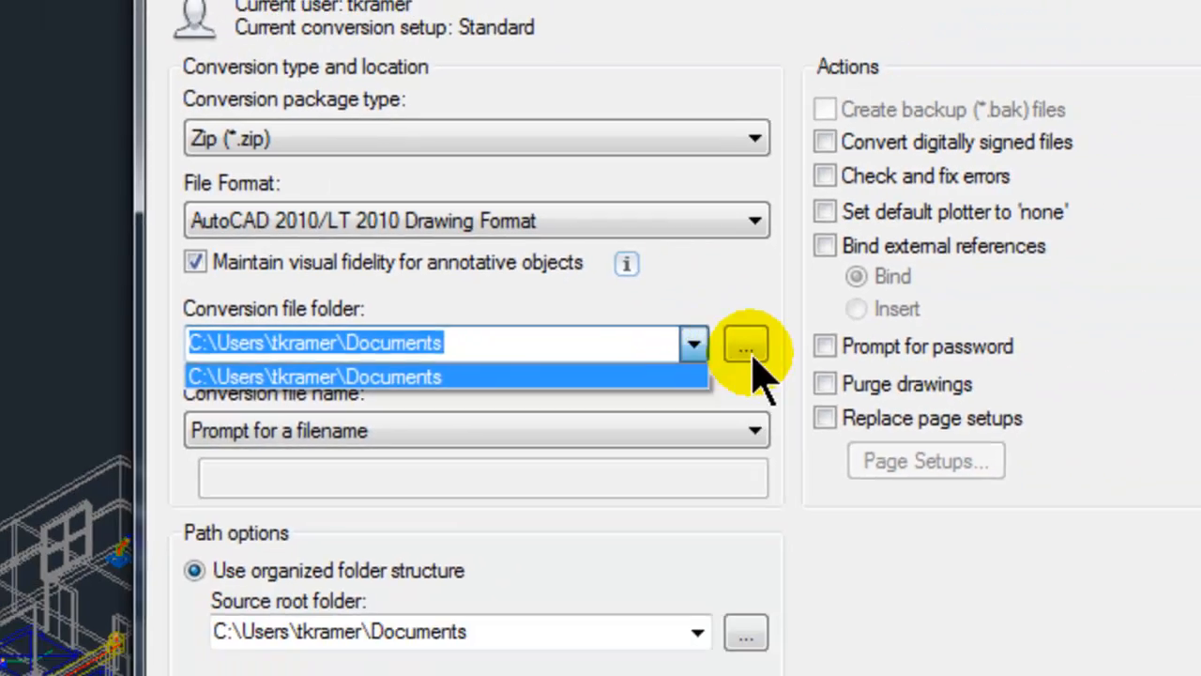
click(886, 409)
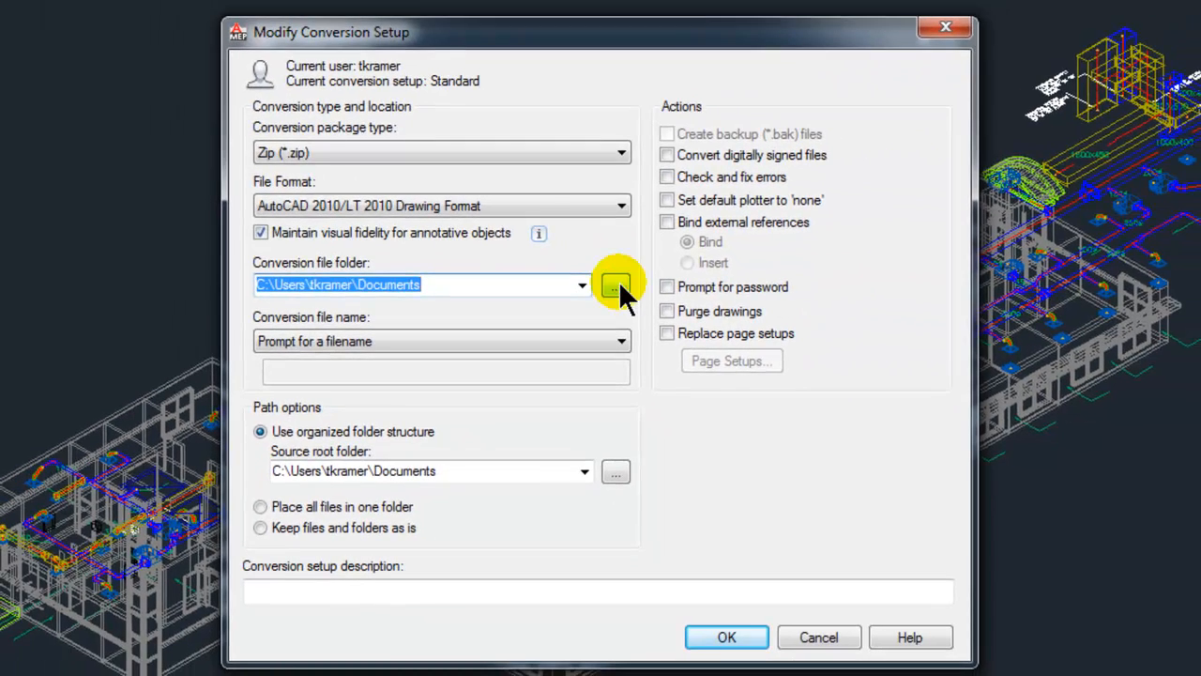
click(615, 286)
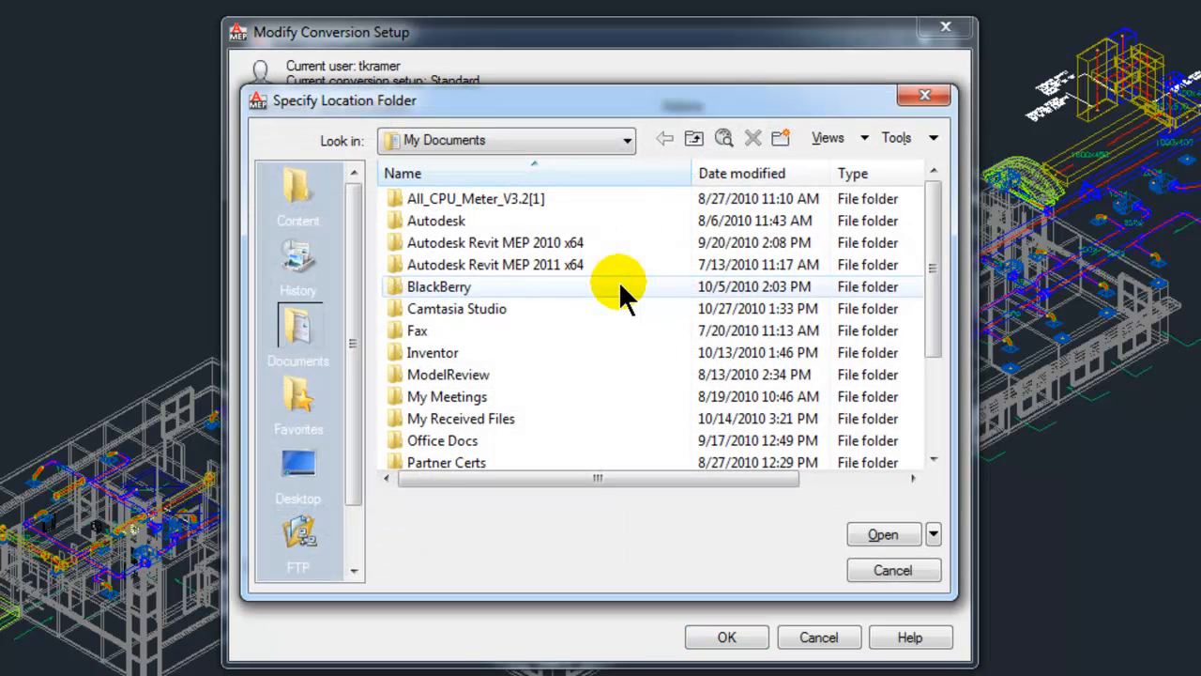
click(625, 139)
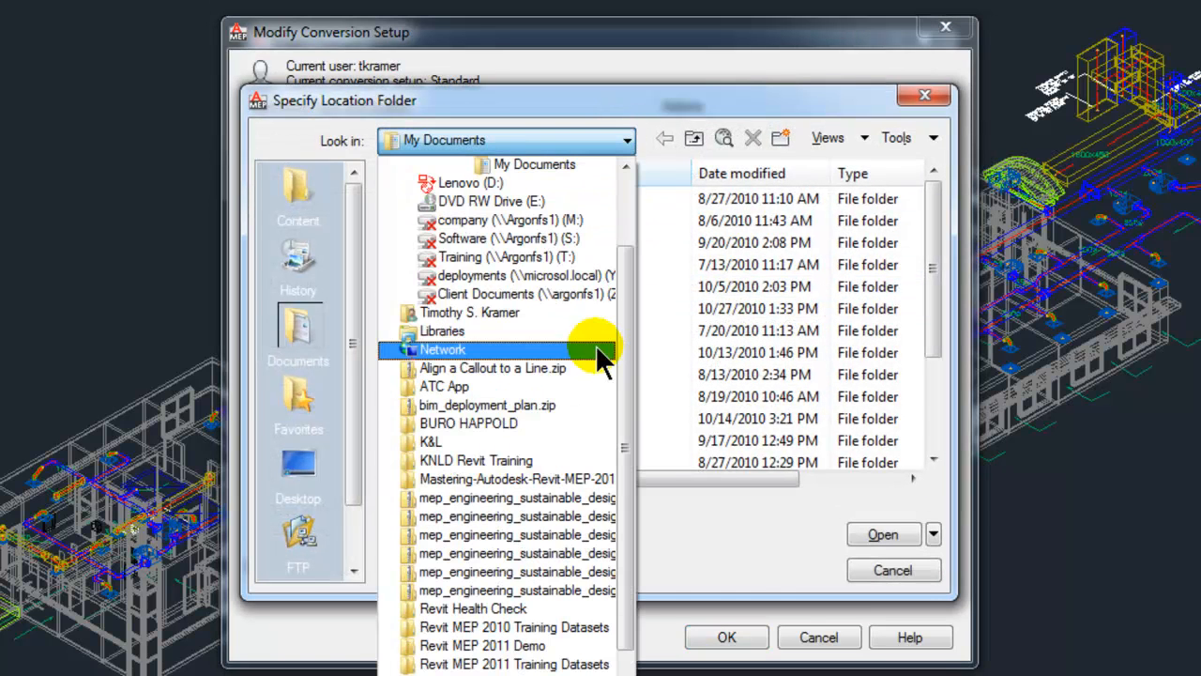
click(630, 192)
drag(626, 341, 631, 578)
click(905, 570)
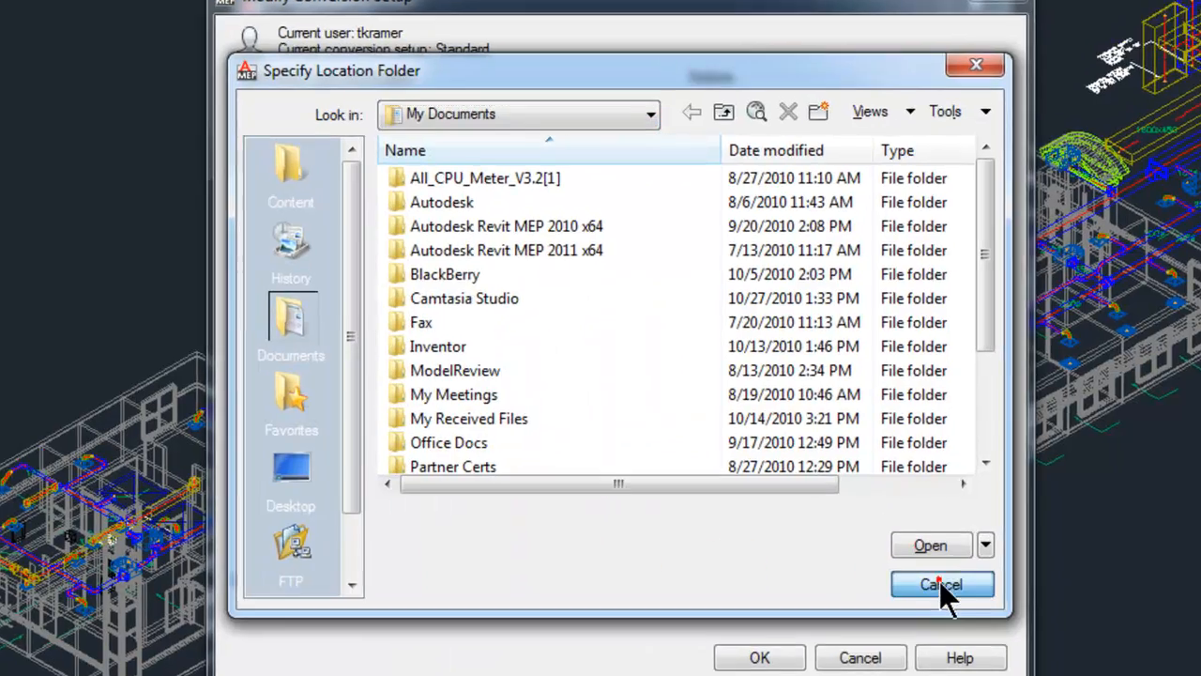
click(935, 576)
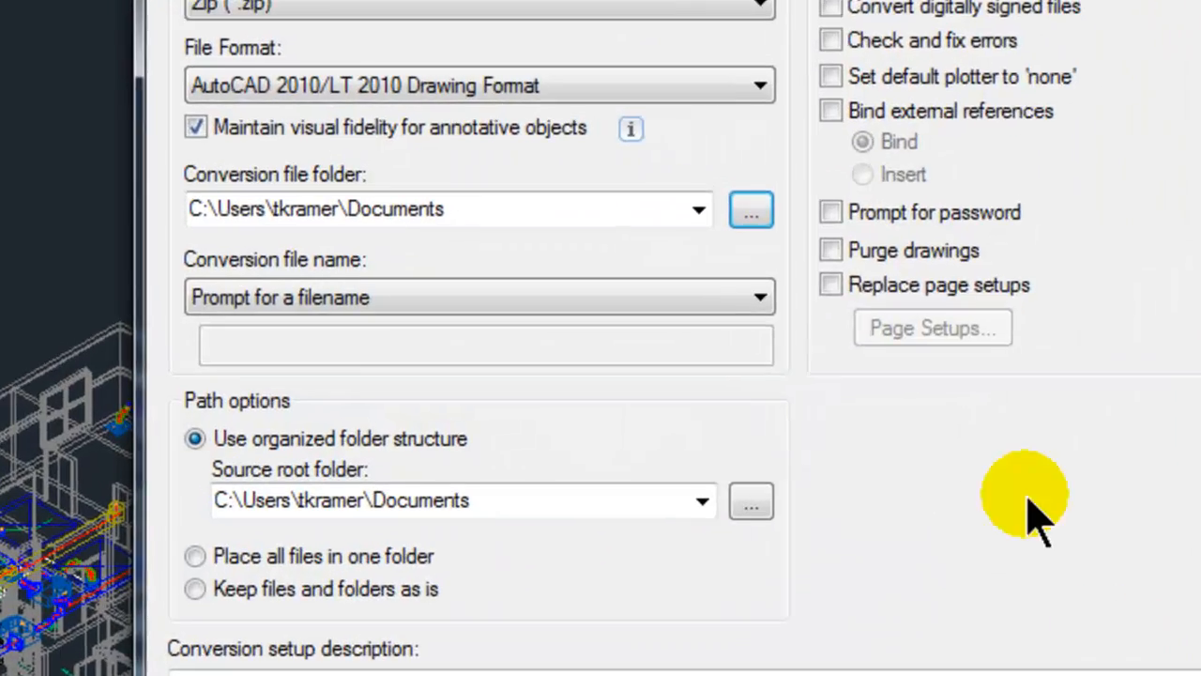
Review the conversion file name options and the source root folder locations, keeping Prompt for a filename and the Documents folder.
click(875, 254)
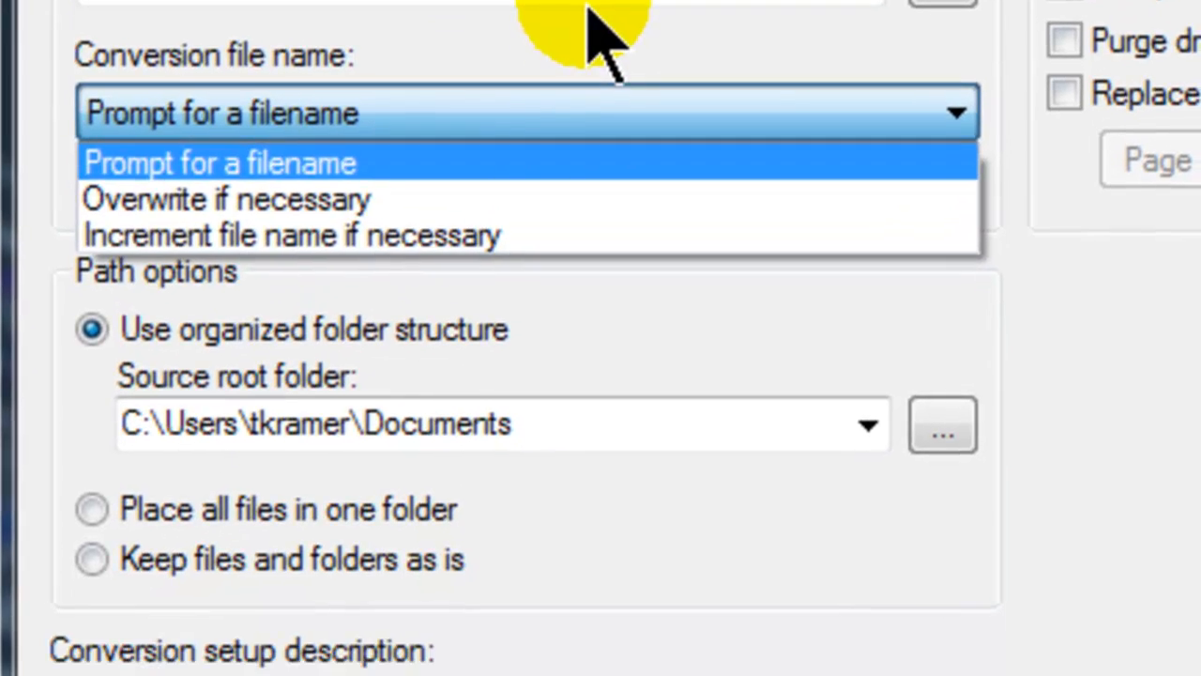
click(593, 130)
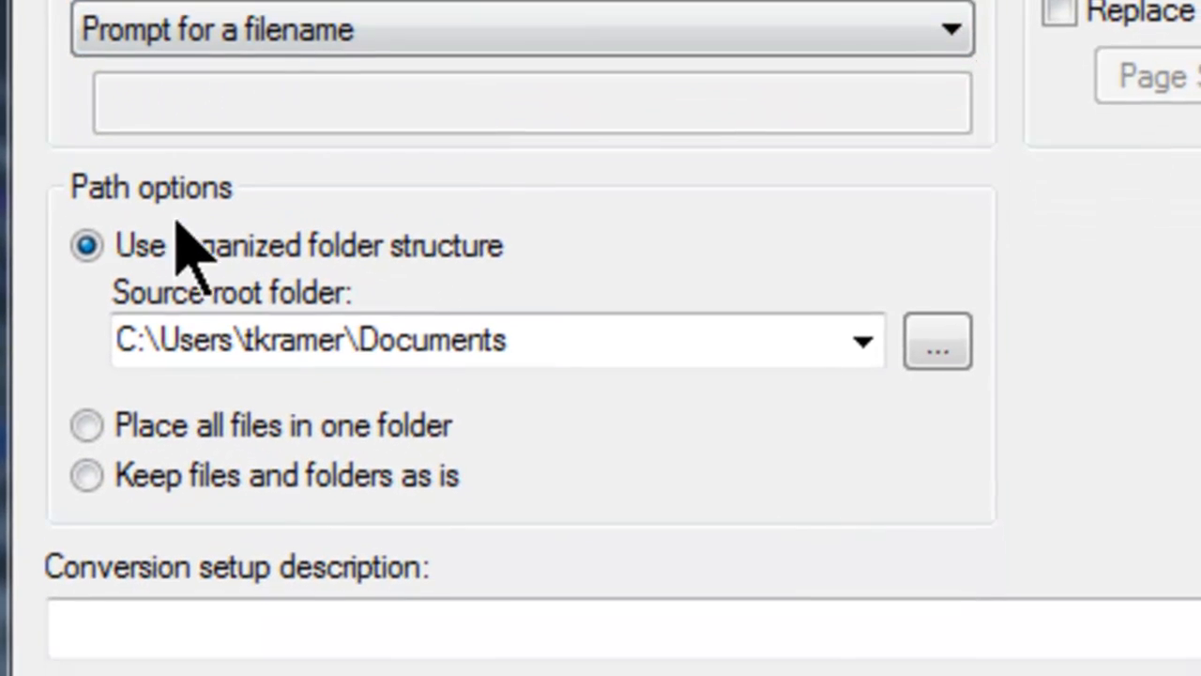
click(162, 213)
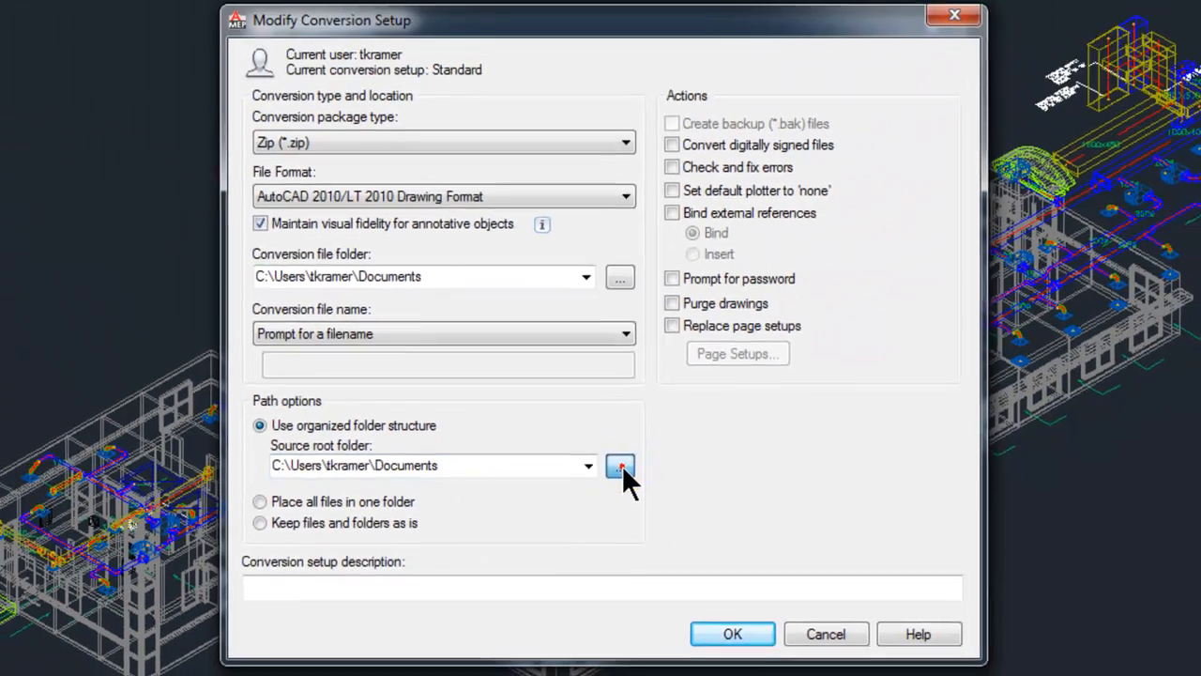
click(680, 441)
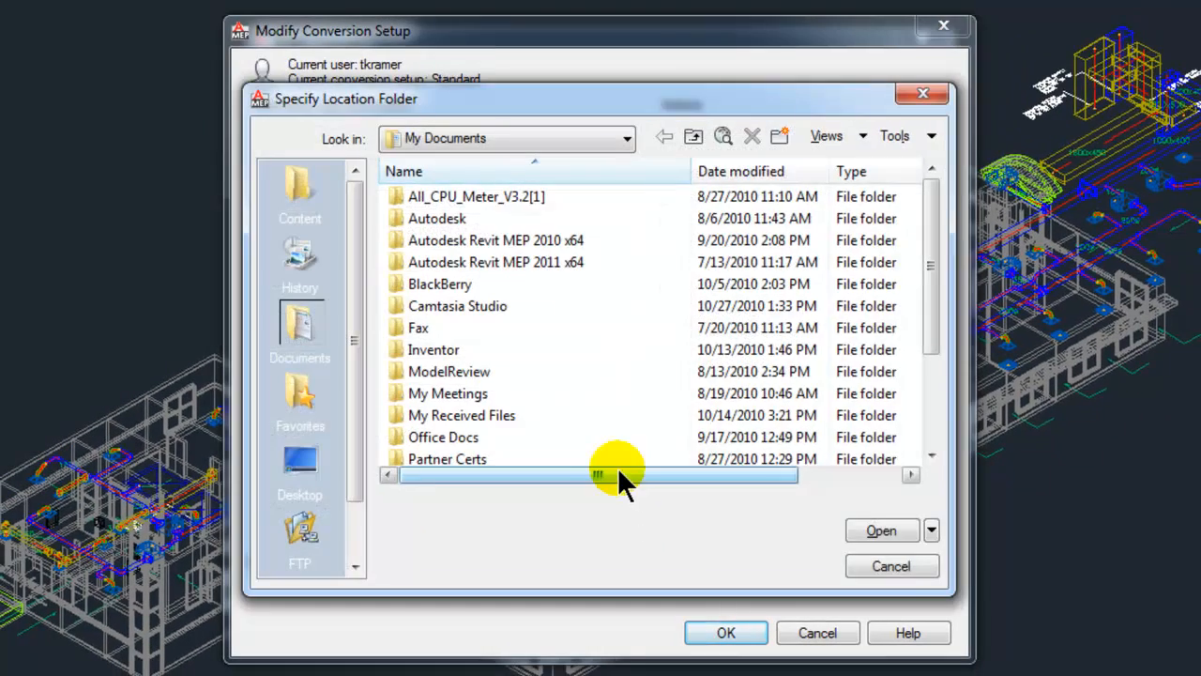
click(891, 566)
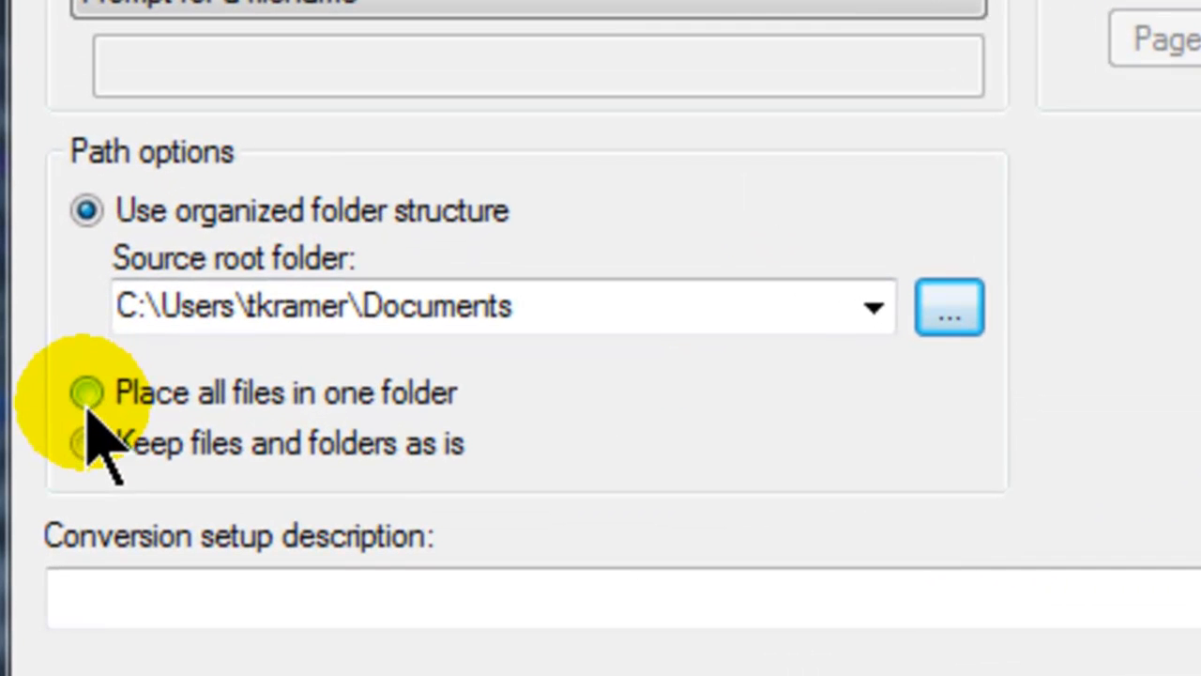
Try the path options Place all files in one folder and Keep files and folders as is, and return to Use organized folder structure.
click(87, 394)
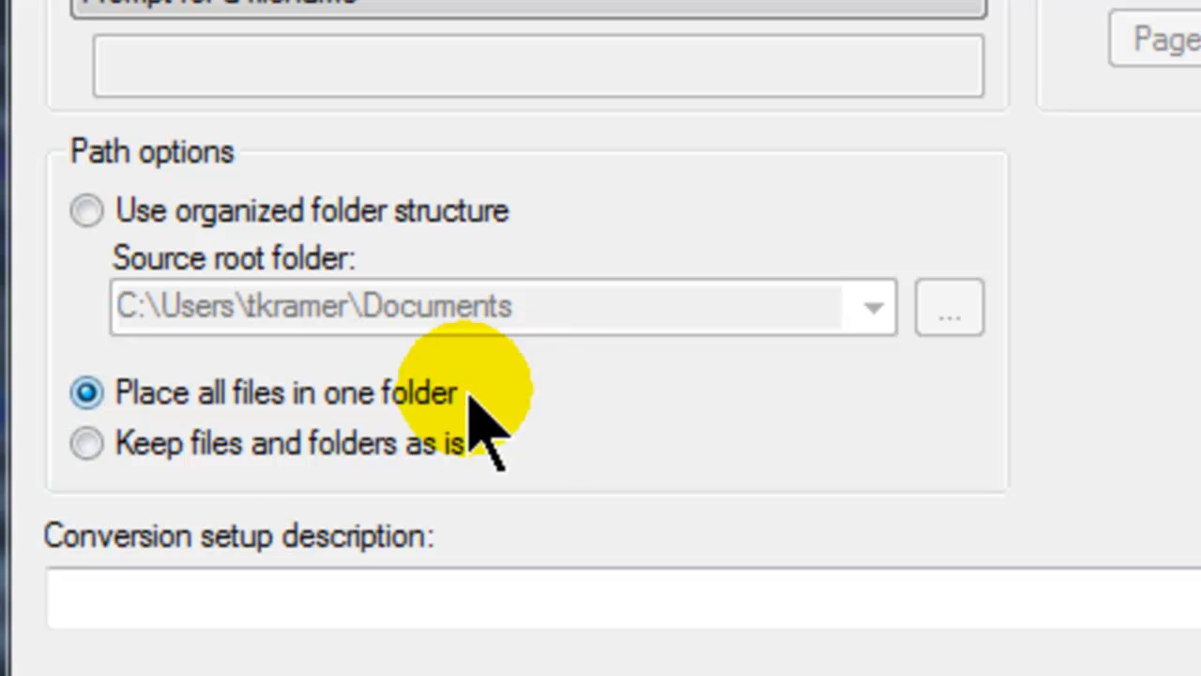
click(85, 444)
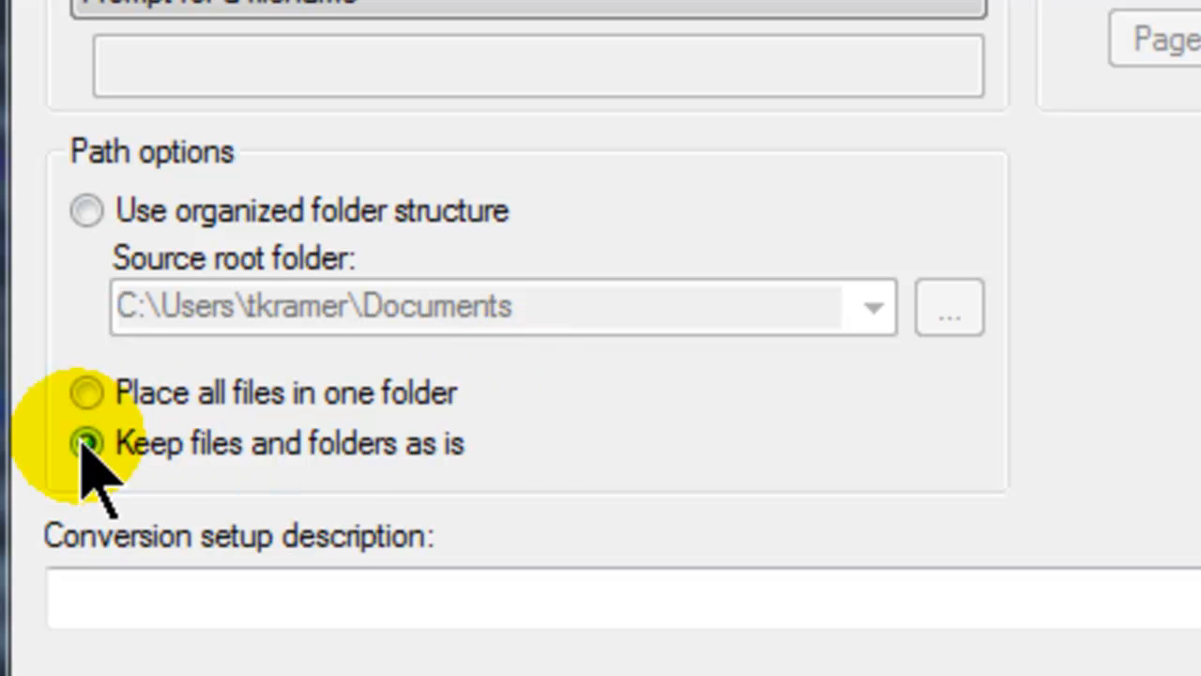
click(85, 210)
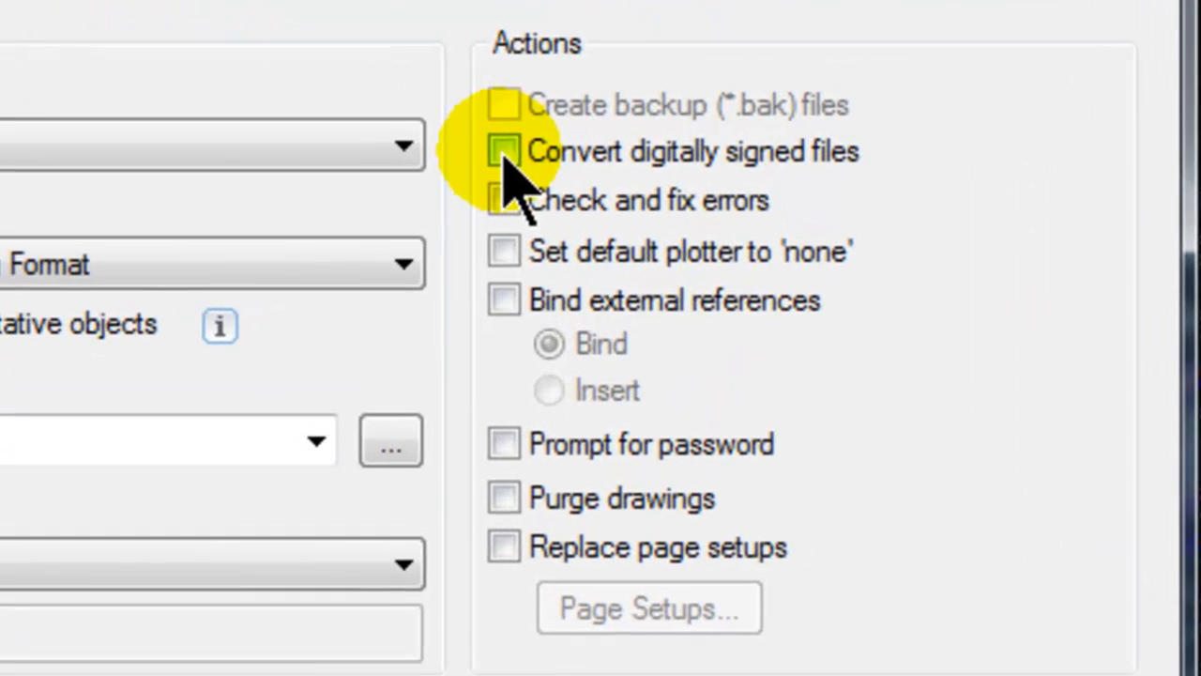
Enable Check and fix errors for the Standard setup, with Convert digitally signed files switched off.
click(504, 152)
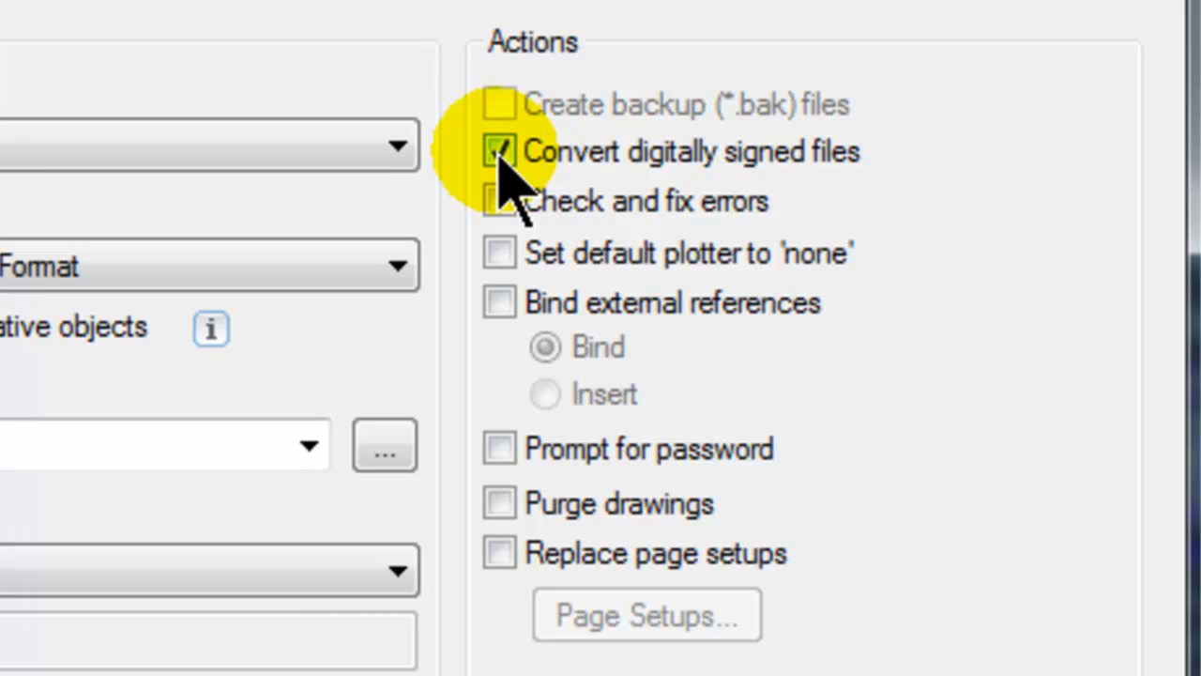
click(499, 152)
click(498, 202)
click(494, 203)
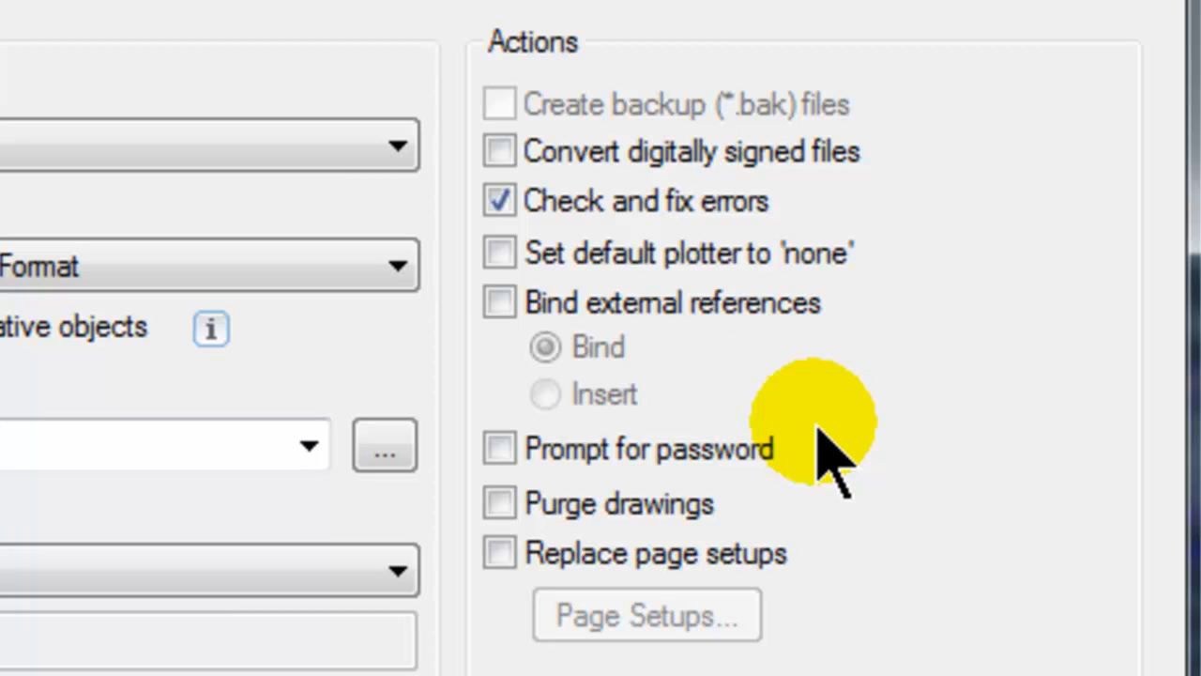
Try Set default plotter to 'none' and Bind external references with its Bind and Insert choices, switching both actions off again.
click(500, 253)
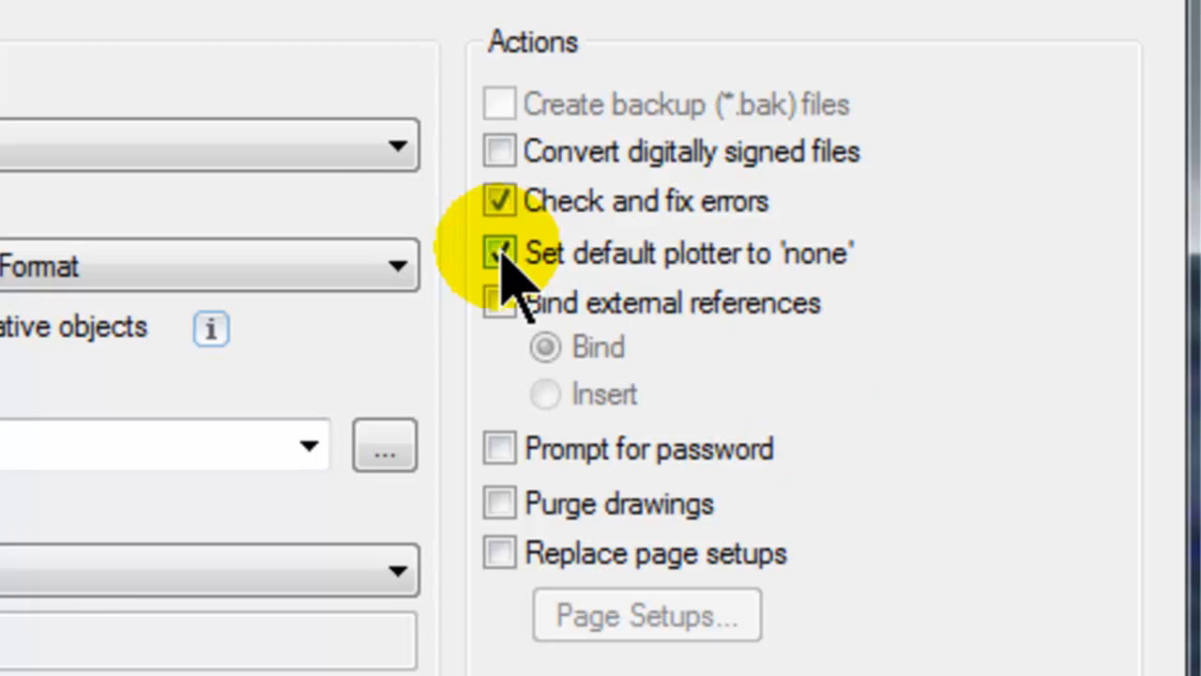
click(500, 253)
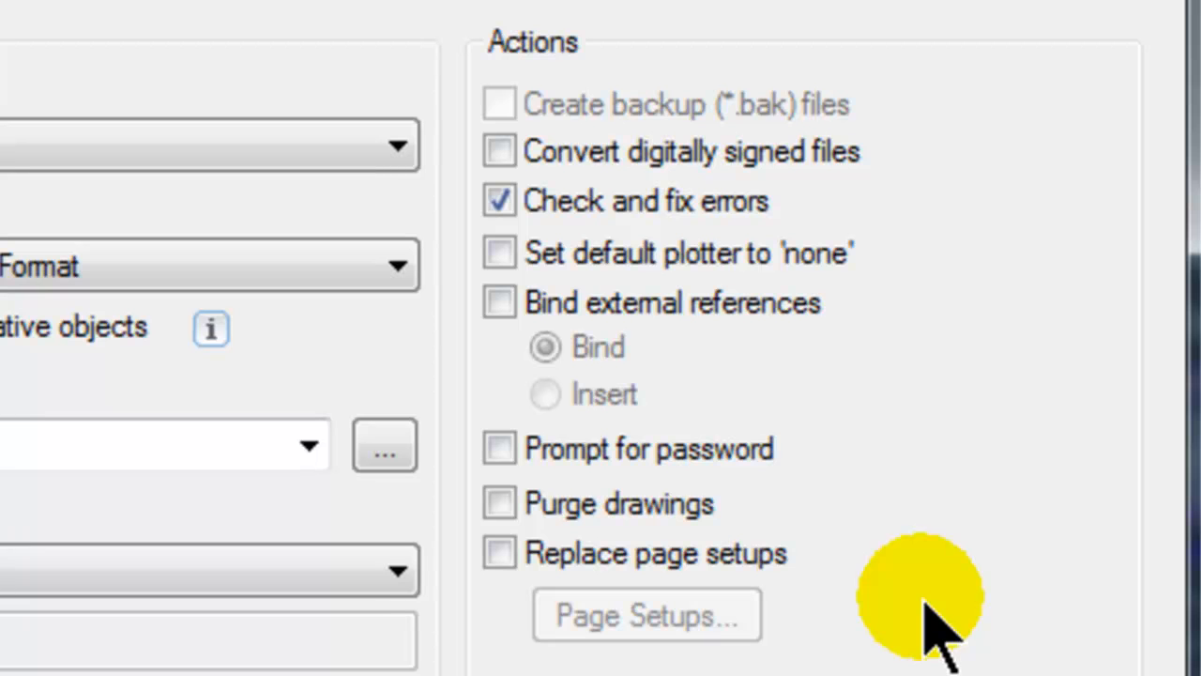
click(500, 302)
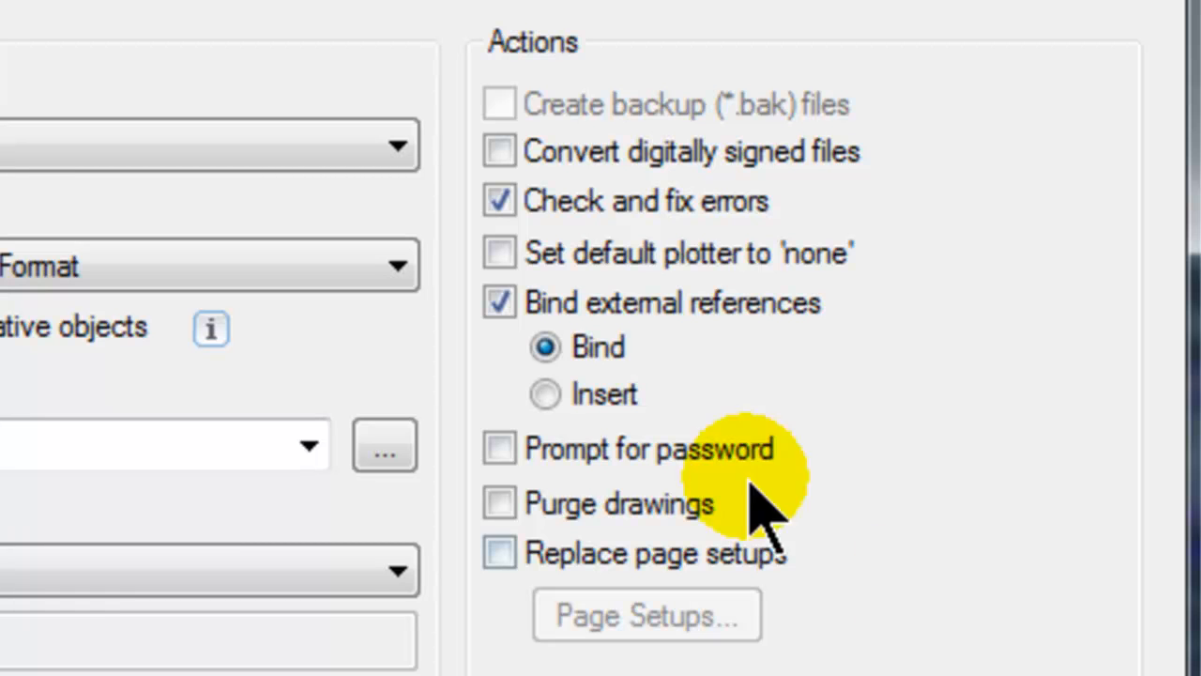
click(545, 394)
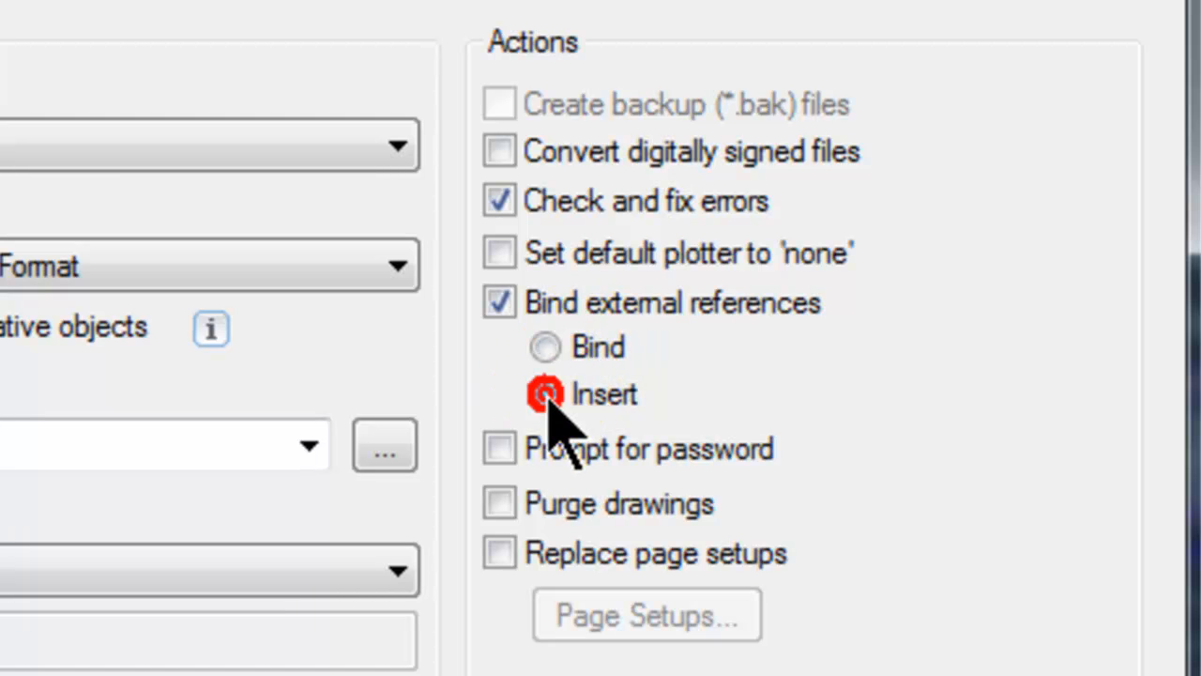
click(545, 347)
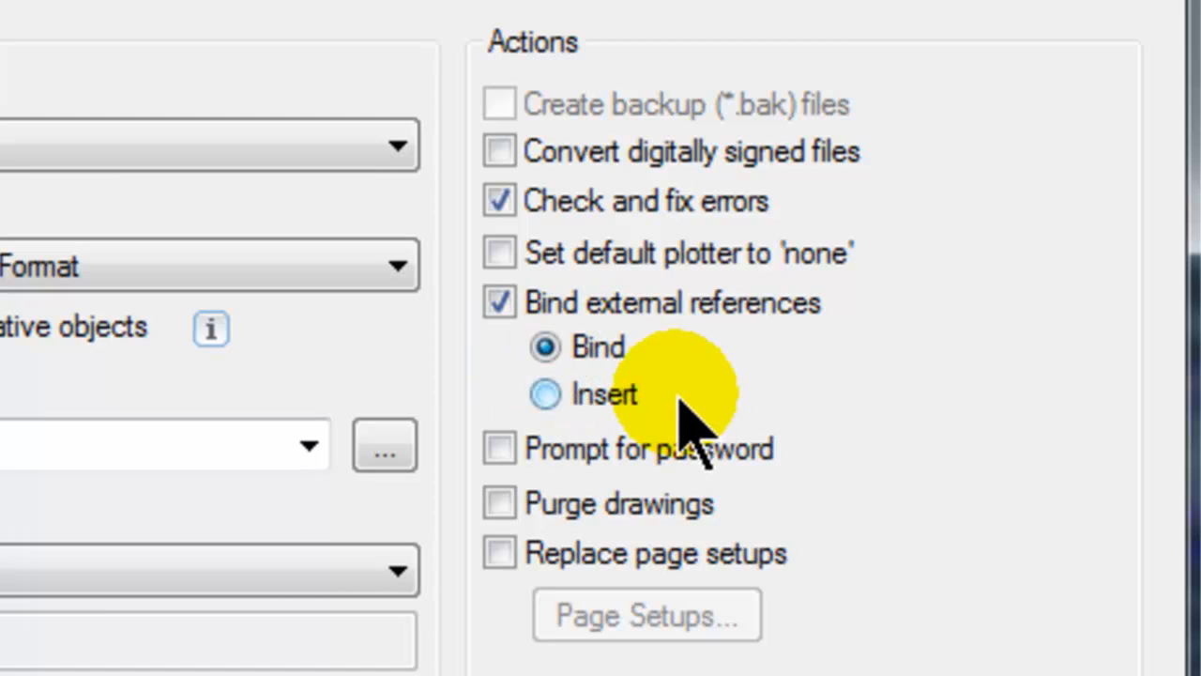
click(499, 302)
Enable Purge drawings for the Standard setup, with Prompt for password switched off.
click(499, 449)
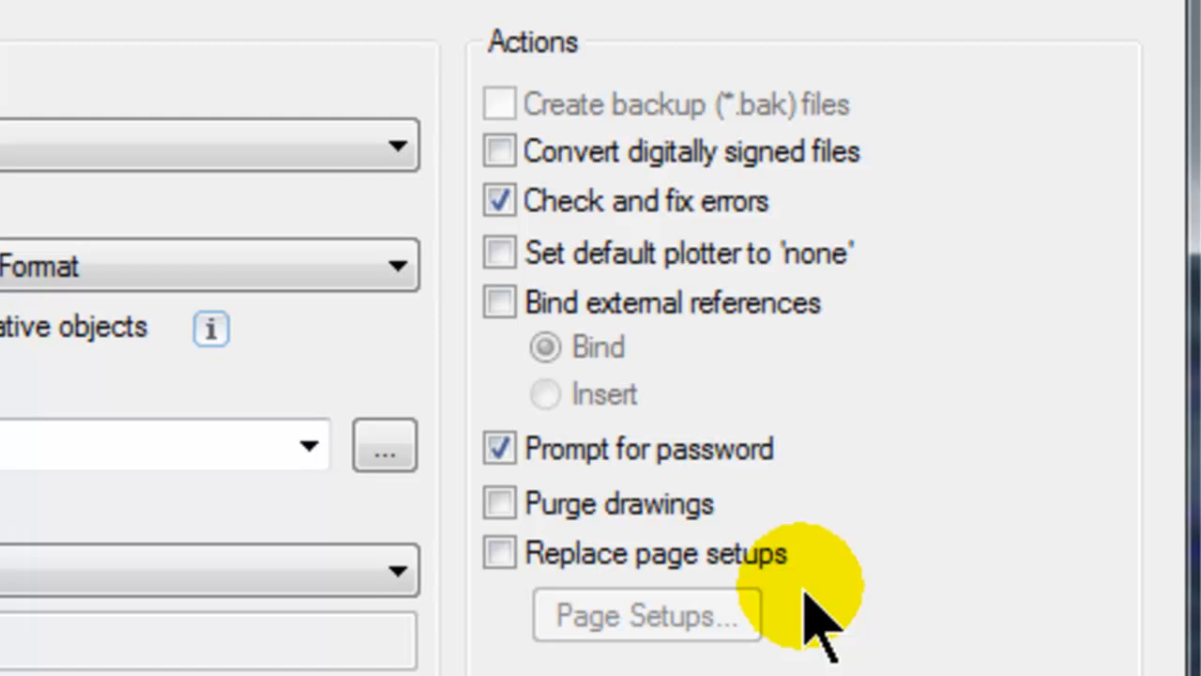
click(500, 449)
click(499, 503)
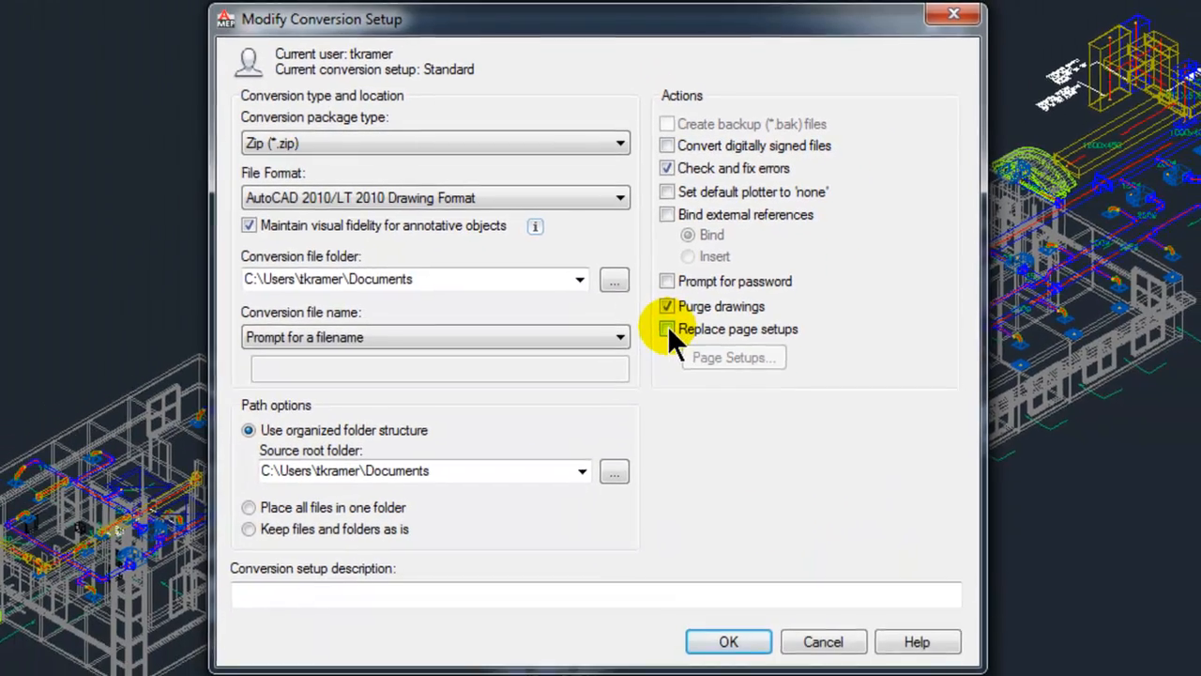
Try Replace page setups, view its page setup list without choosing a file, and switch the action off again.
click(567, 461)
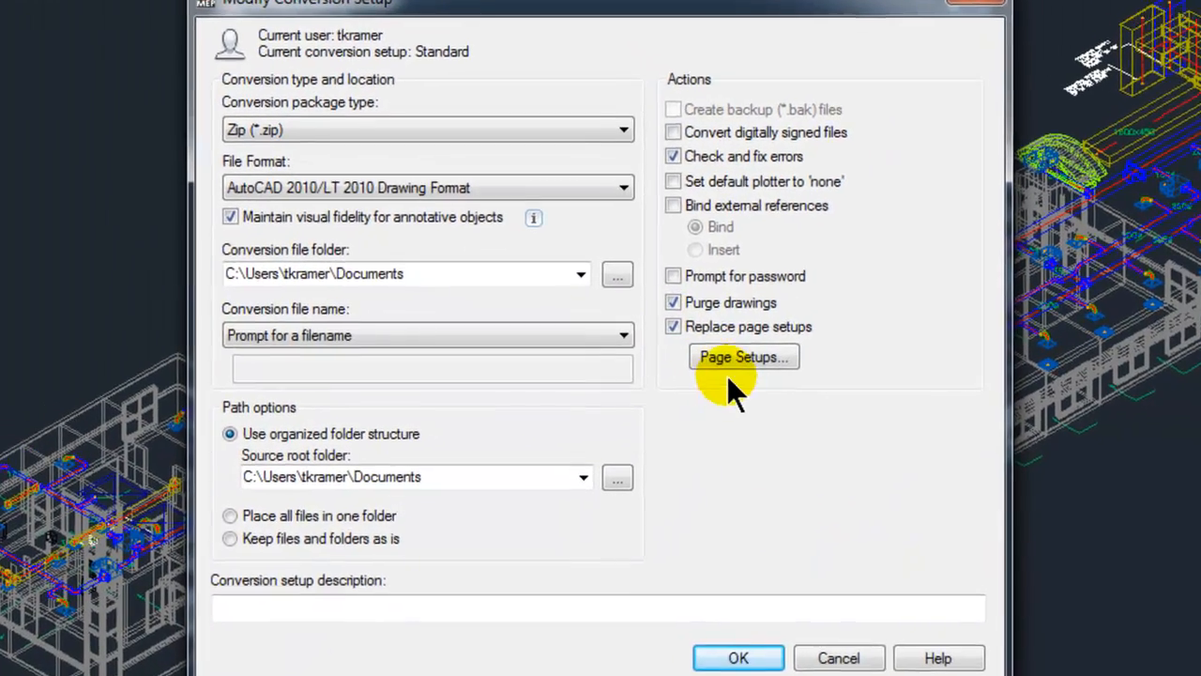
click(730, 360)
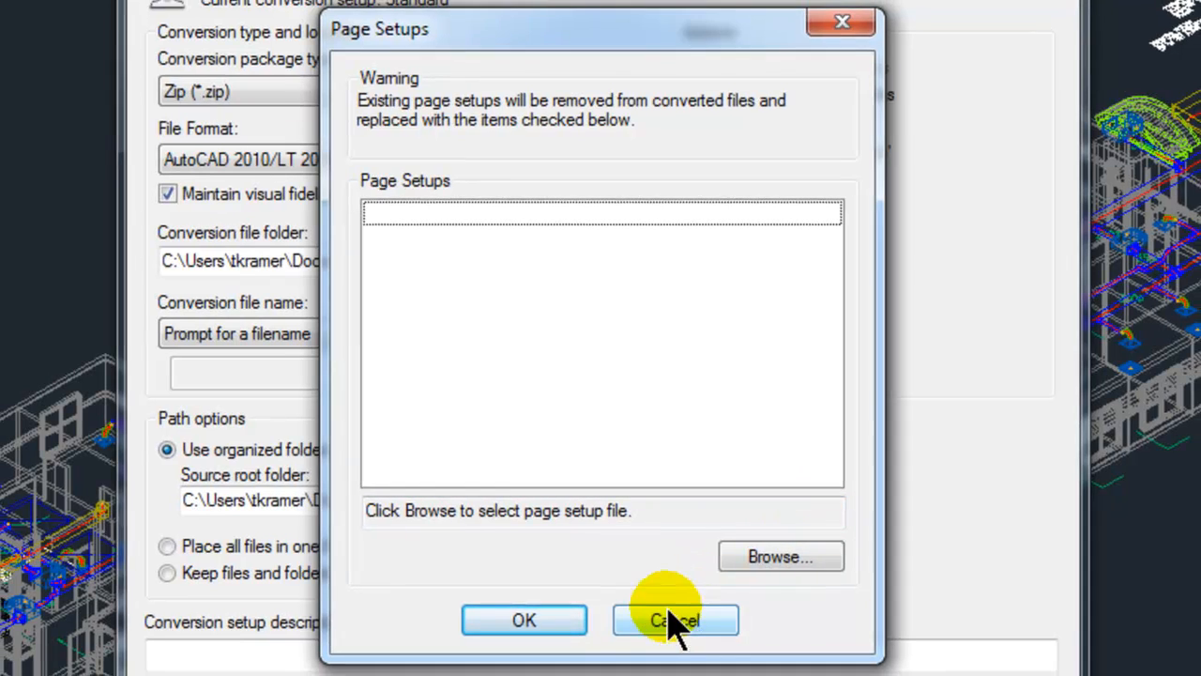
click(699, 627)
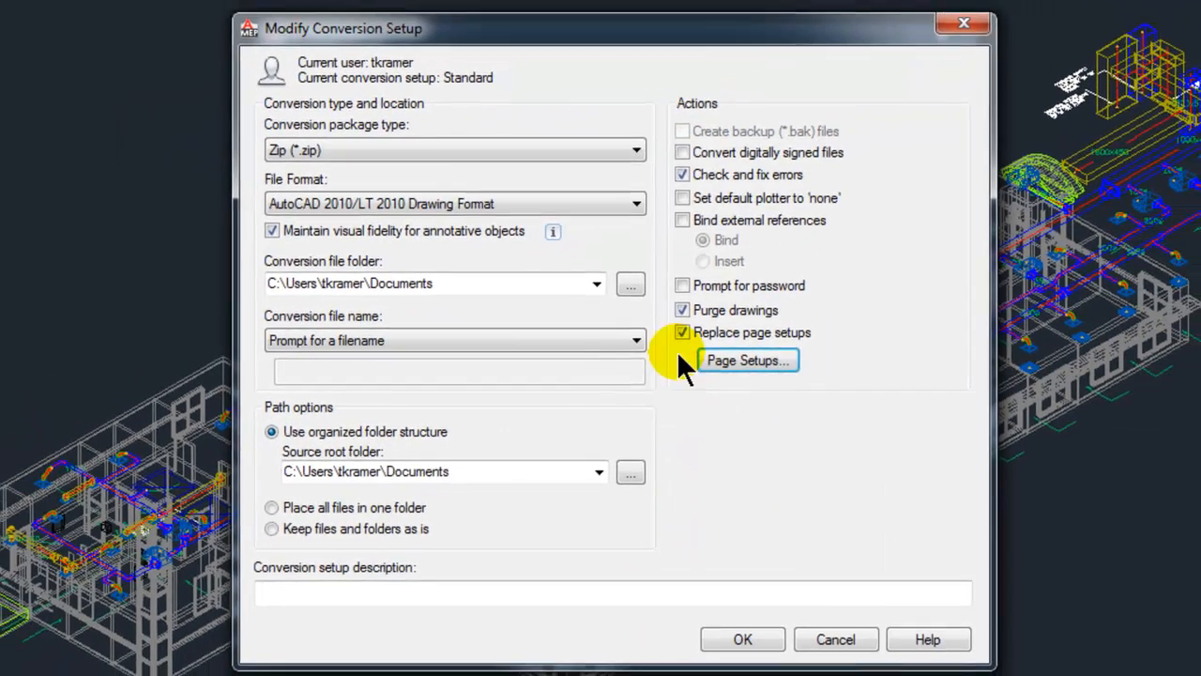
click(682, 332)
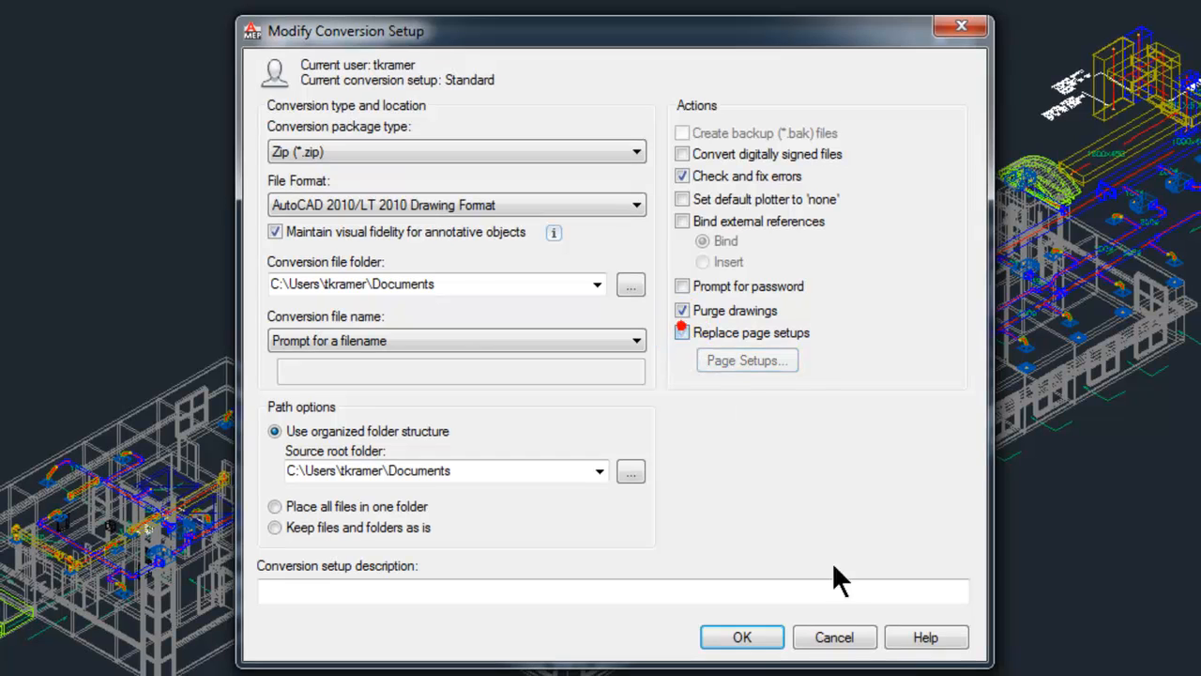
Accept the modified Standard setup and convert G mechanical.dwg to Conversion - Standard.zip in My Documents.
click(742, 639)
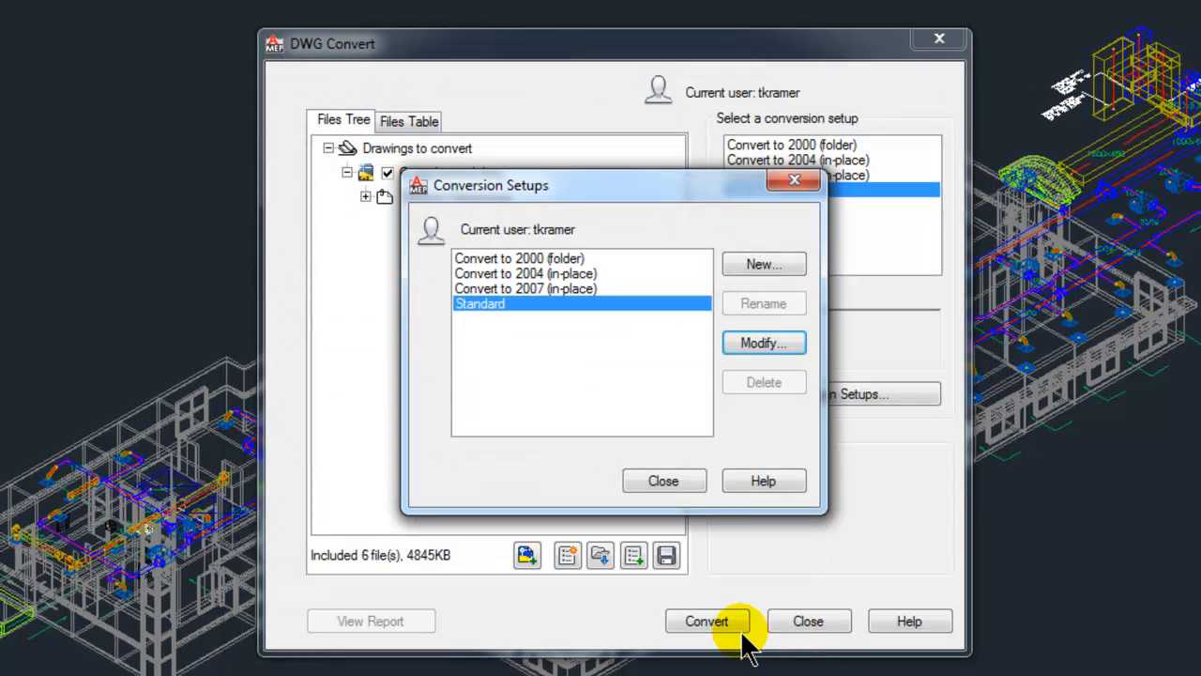
click(663, 482)
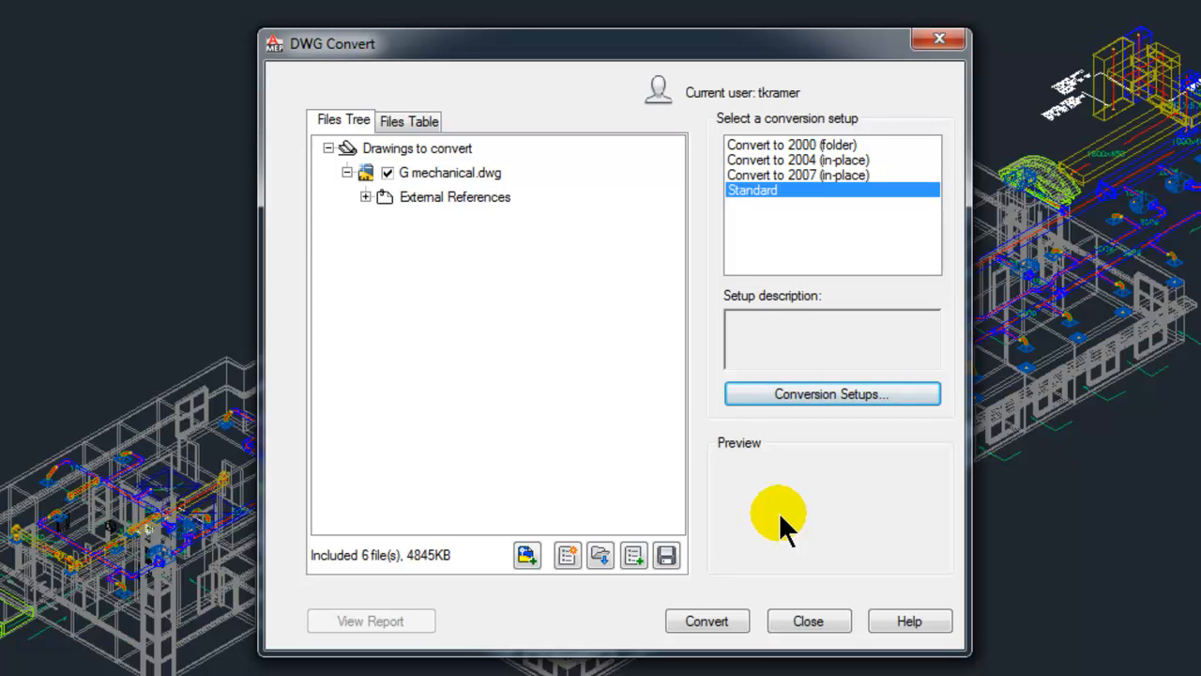
click(698, 623)
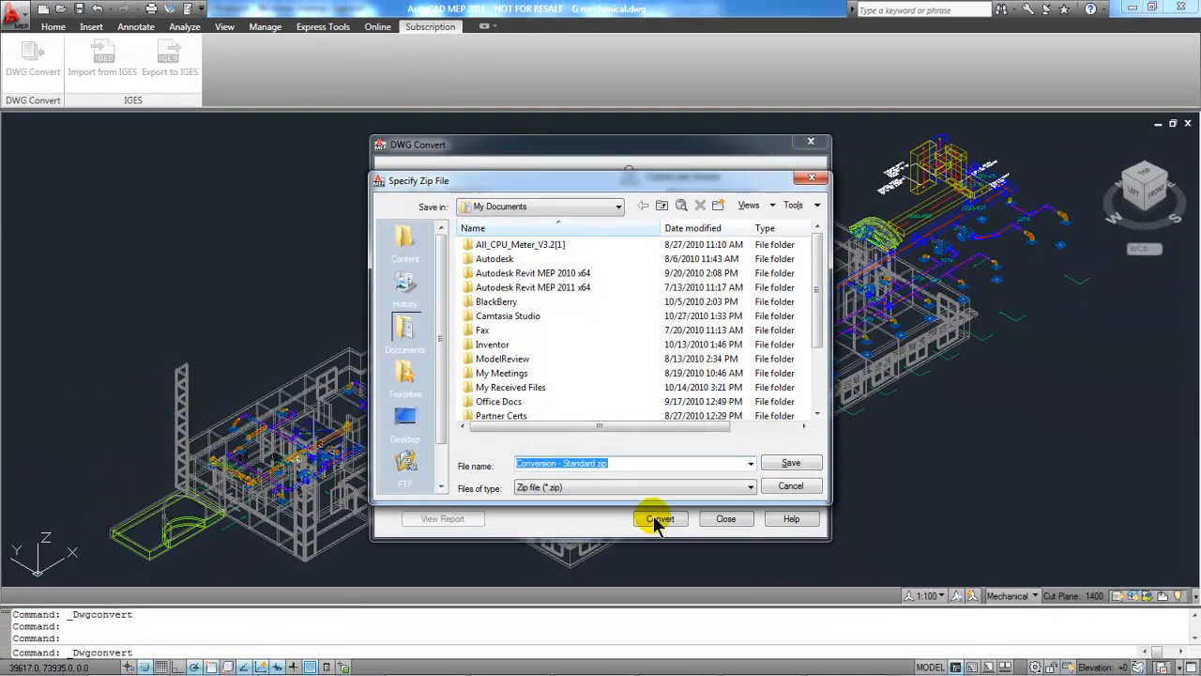
click(789, 462)
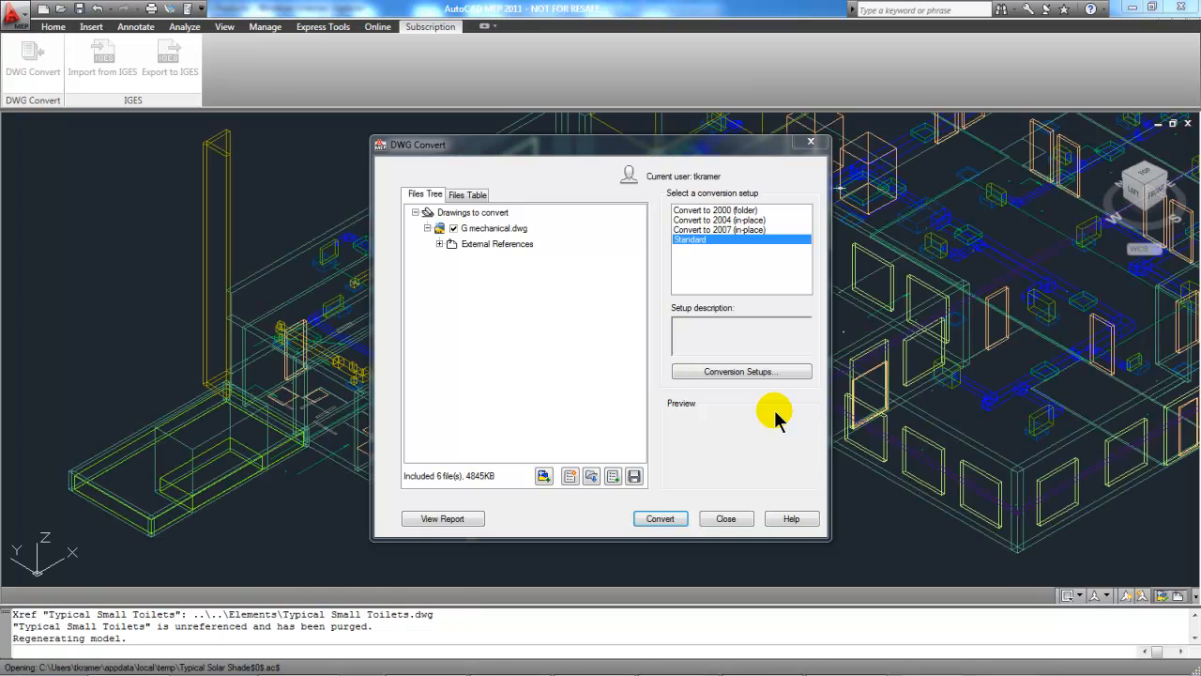